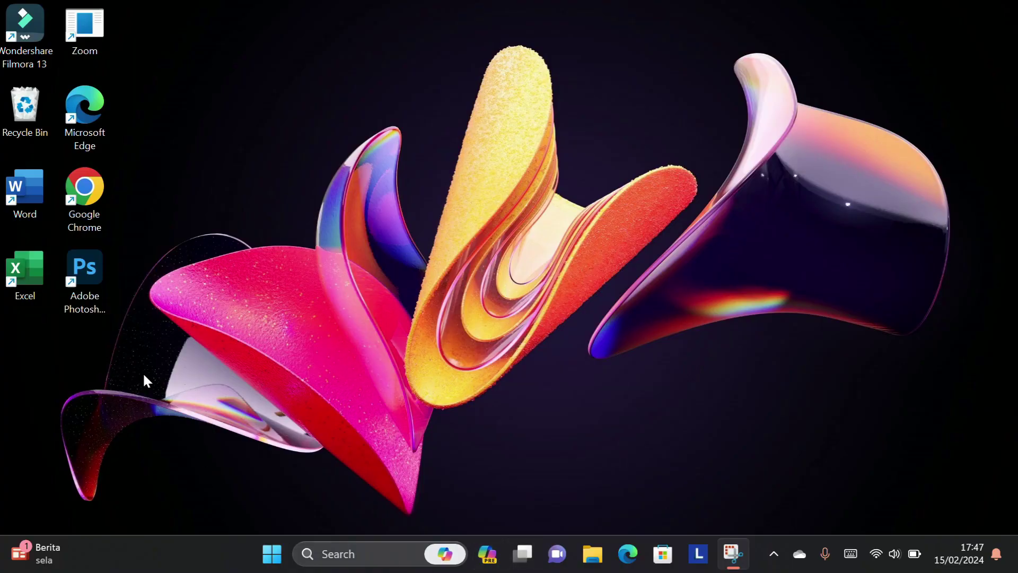
Launch Photoshop and open the landscape image 2802366.jpg
double_click(87, 282)
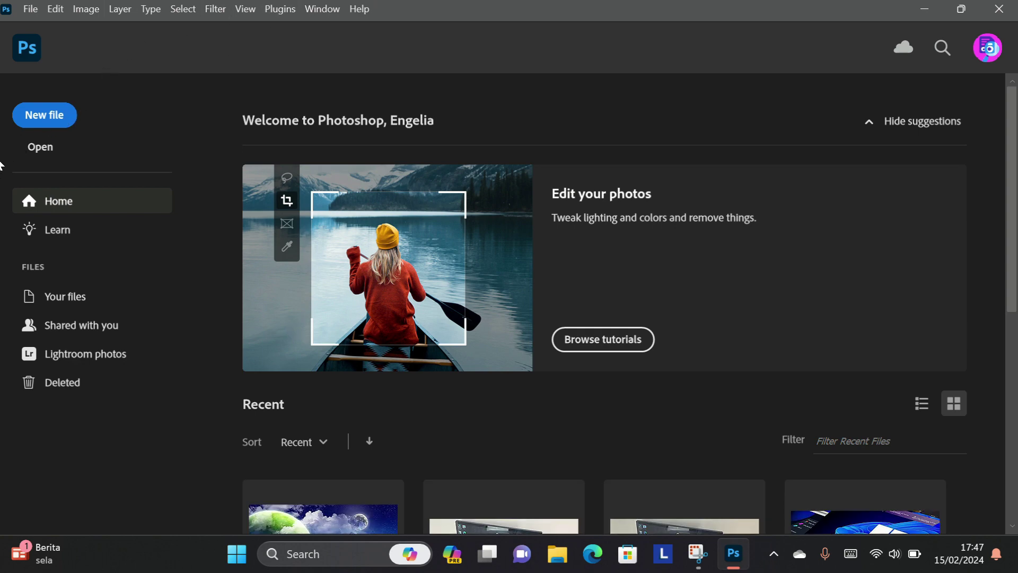
click(47, 151)
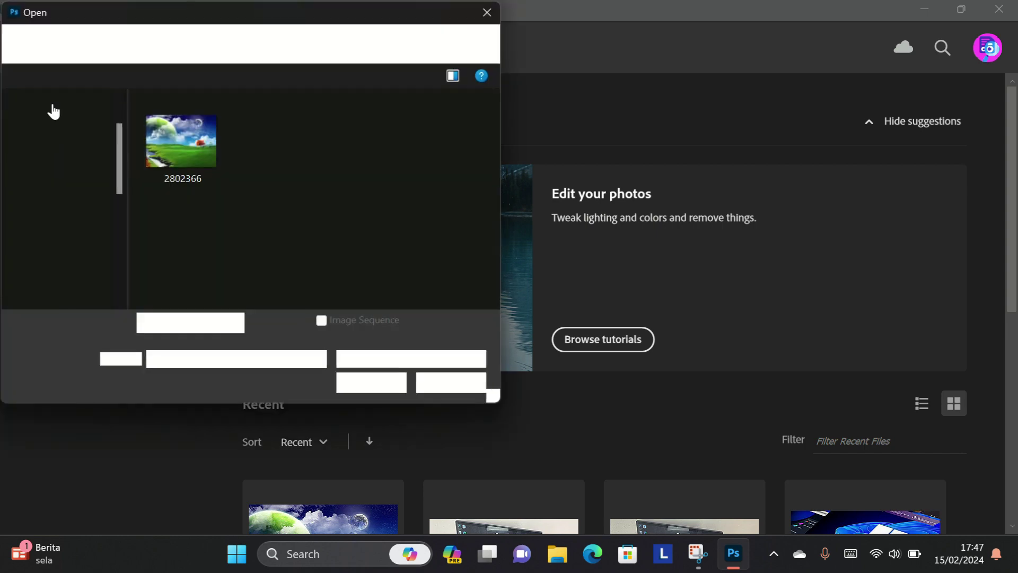
click(174, 158)
double_click(174, 163)
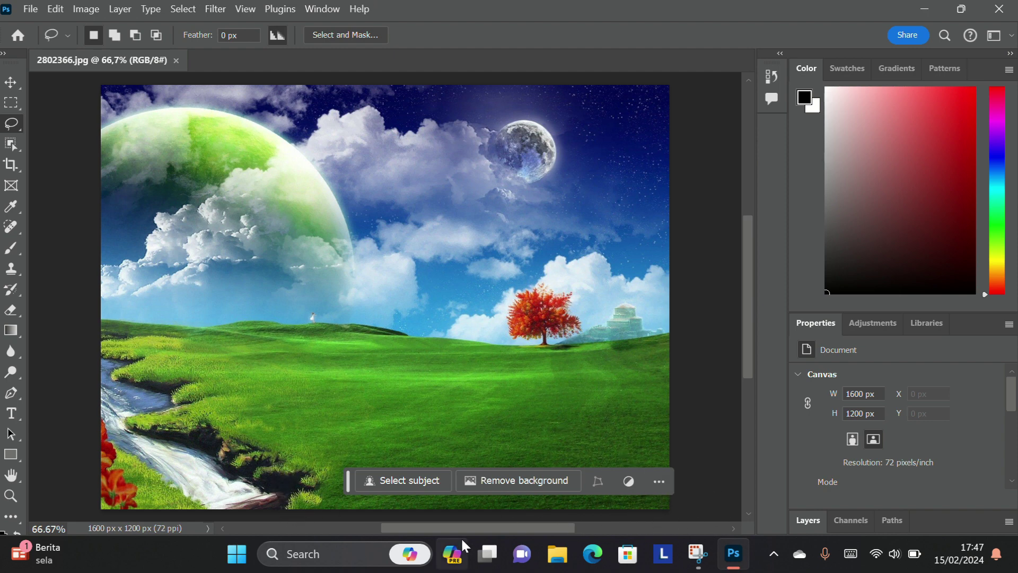
Choose Hide bar from the contextual task bar's ••• options menu
click(666, 488)
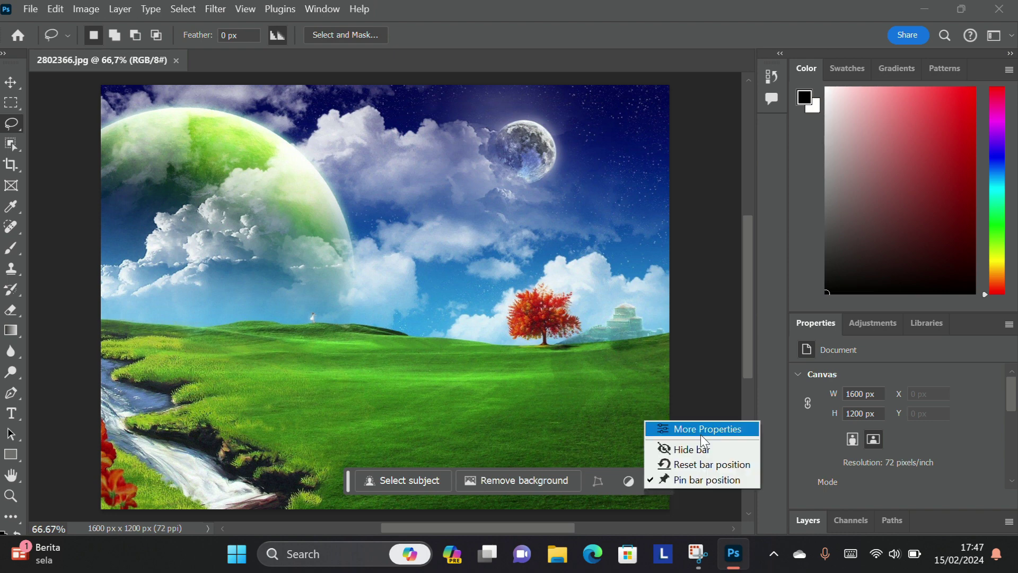
click(728, 454)
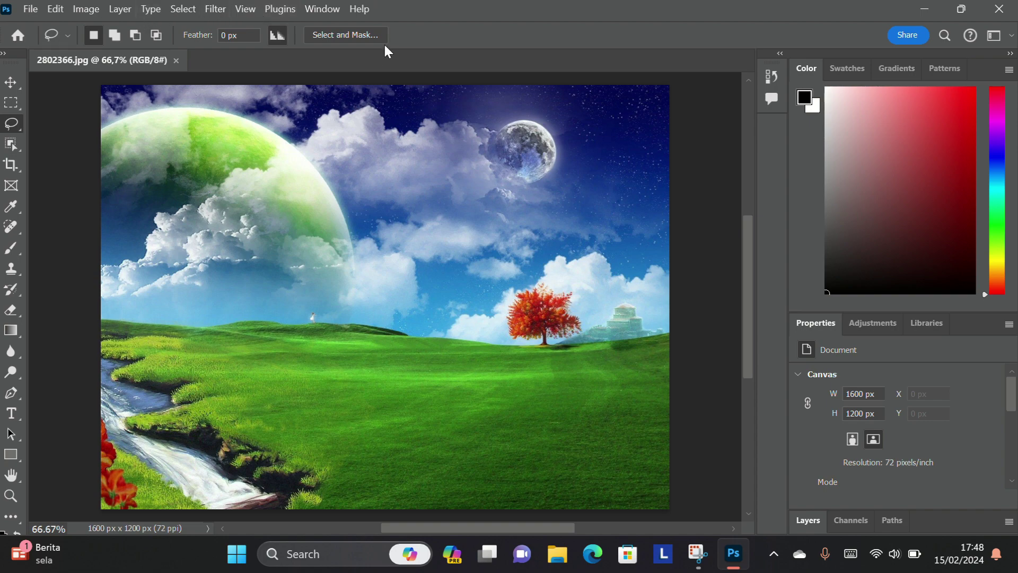
Re-enable Contextual Task Bar from the Window menu and show its ••• options
click(320, 11)
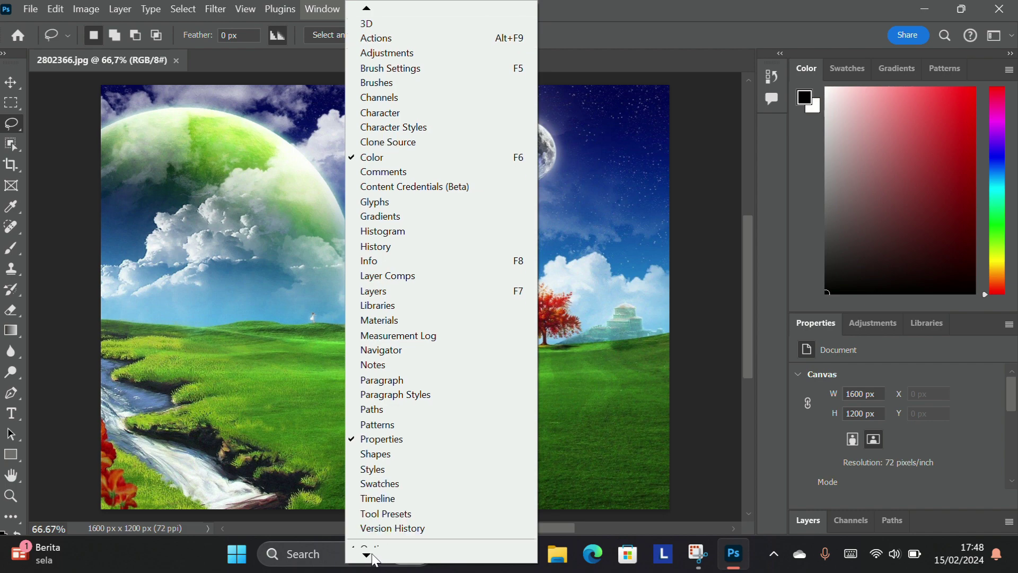
mouse_move(365, 555)
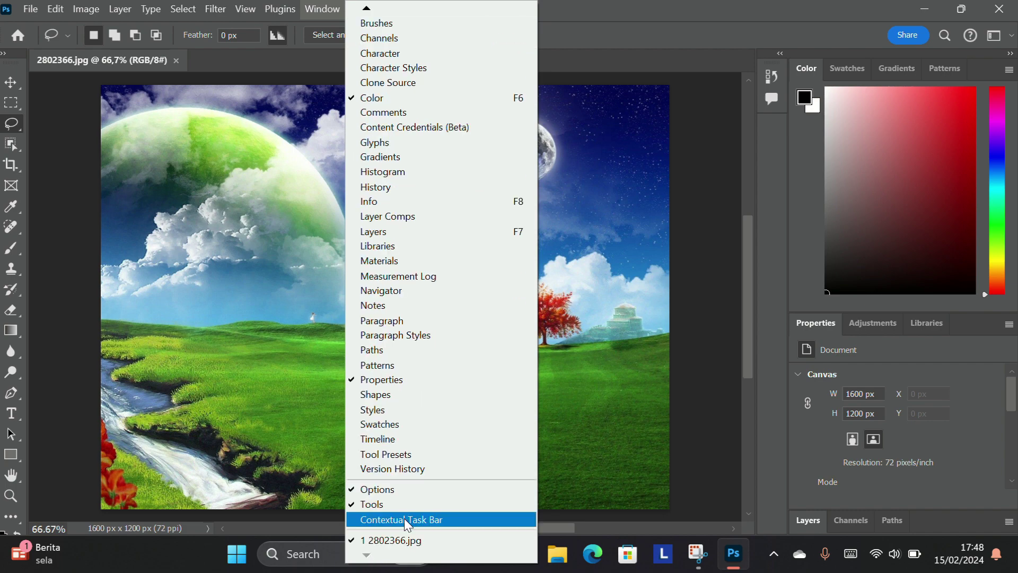
click(403, 519)
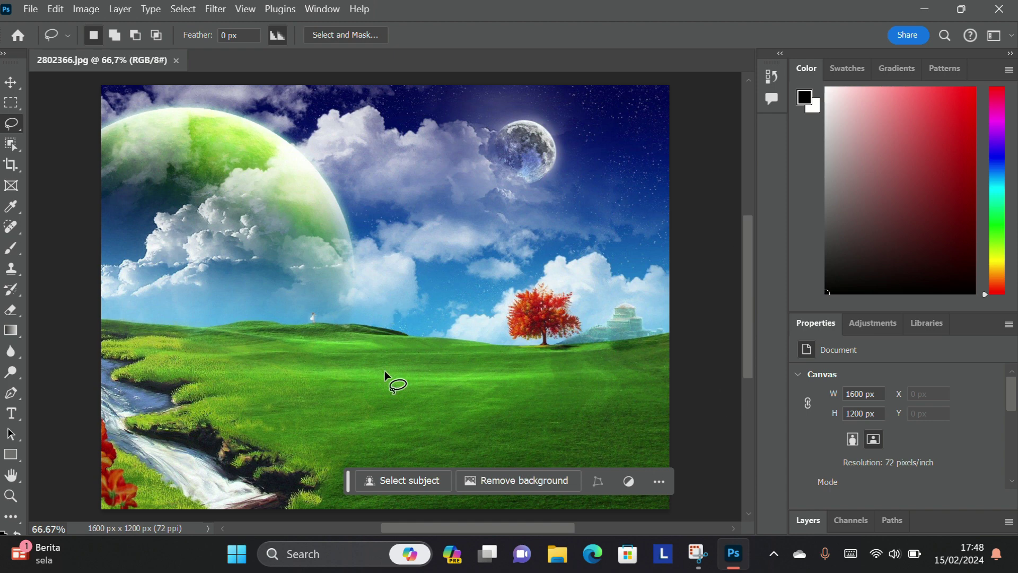
click(669, 480)
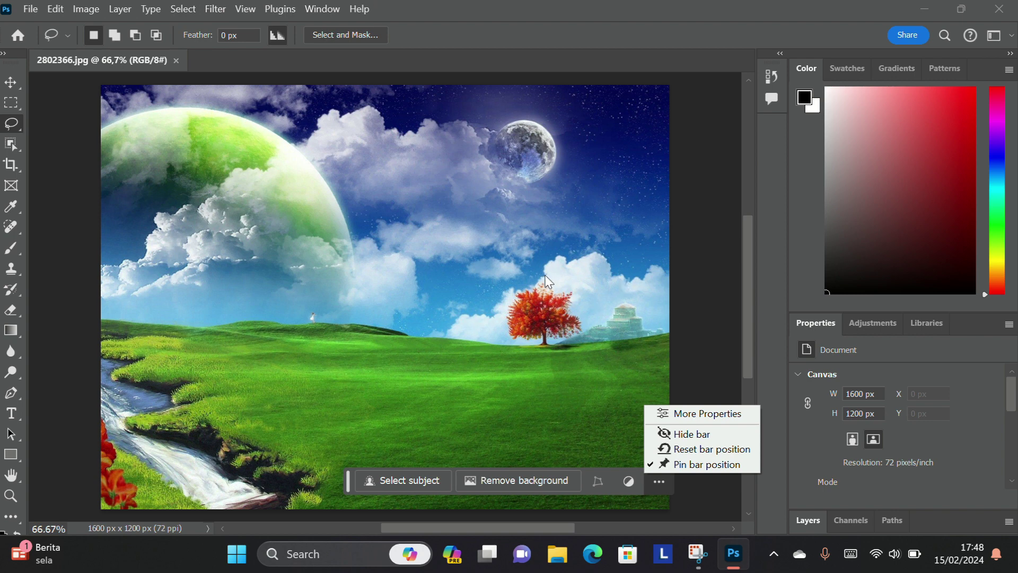
Lasso the red autumn tree and generative-fill it with the prompt 'sakura'
click(13, 128)
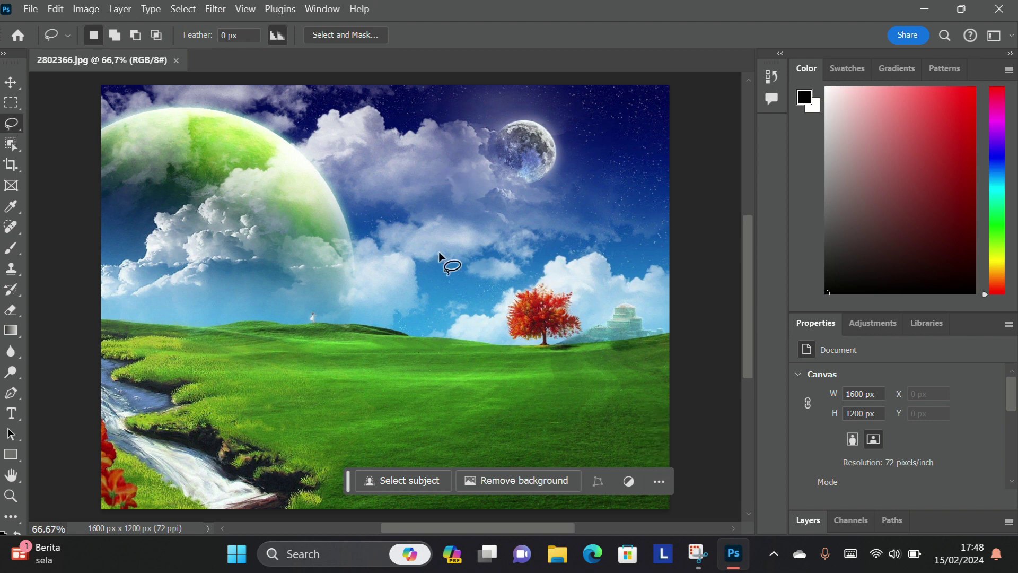
drag(577, 277, 504, 278)
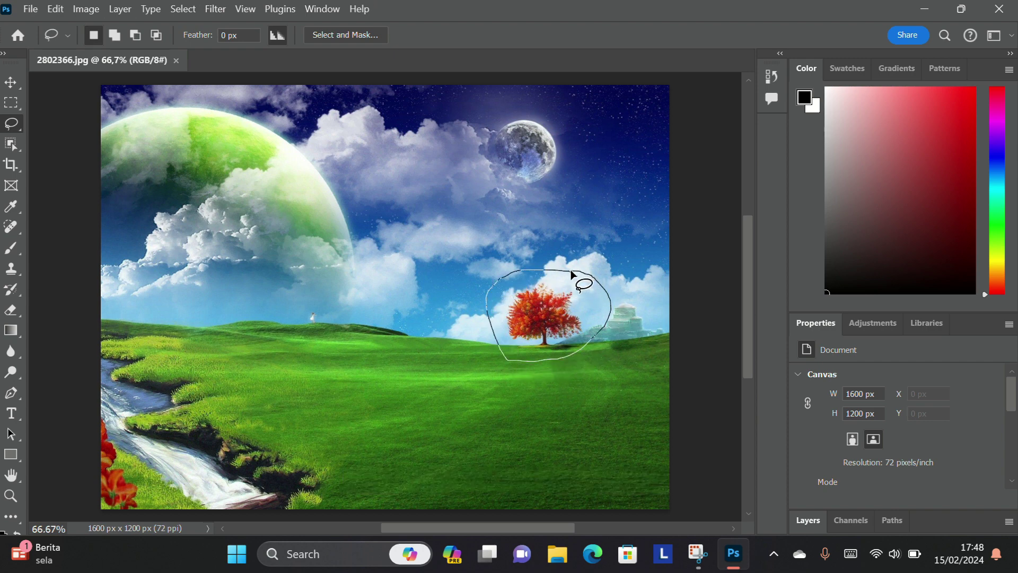
drag(571, 273, 575, 275)
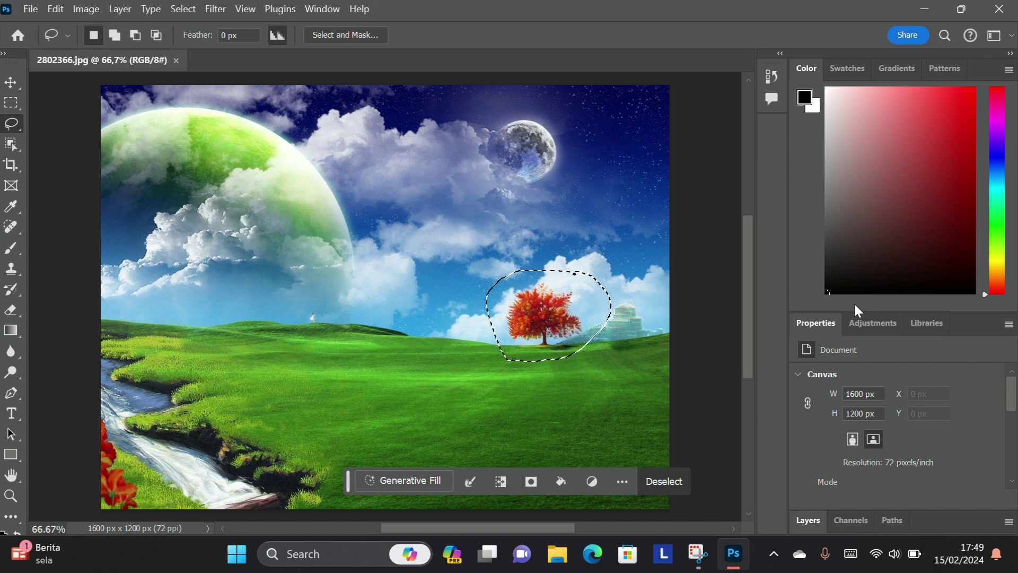
click(390, 482)
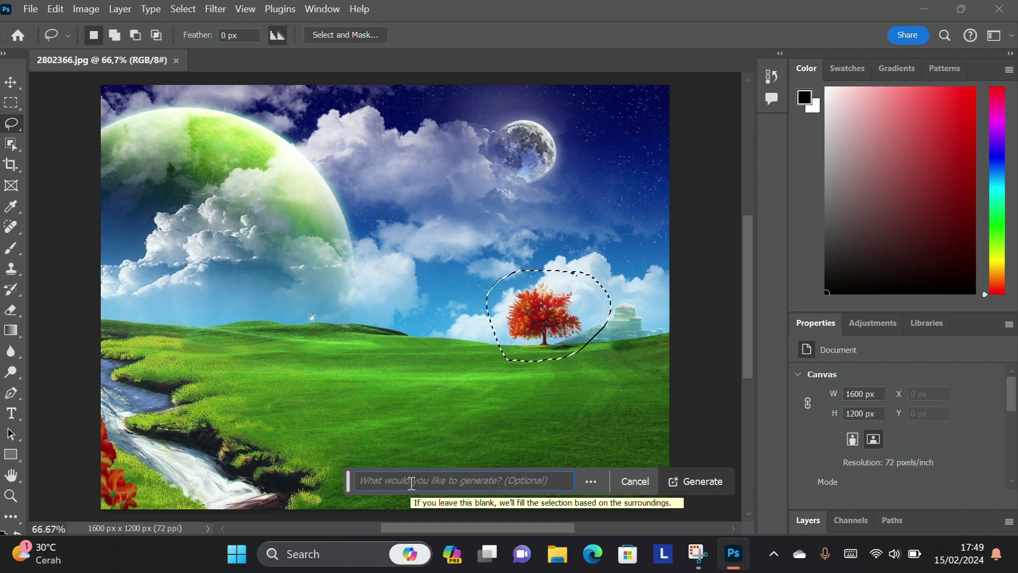
right_click(410, 483)
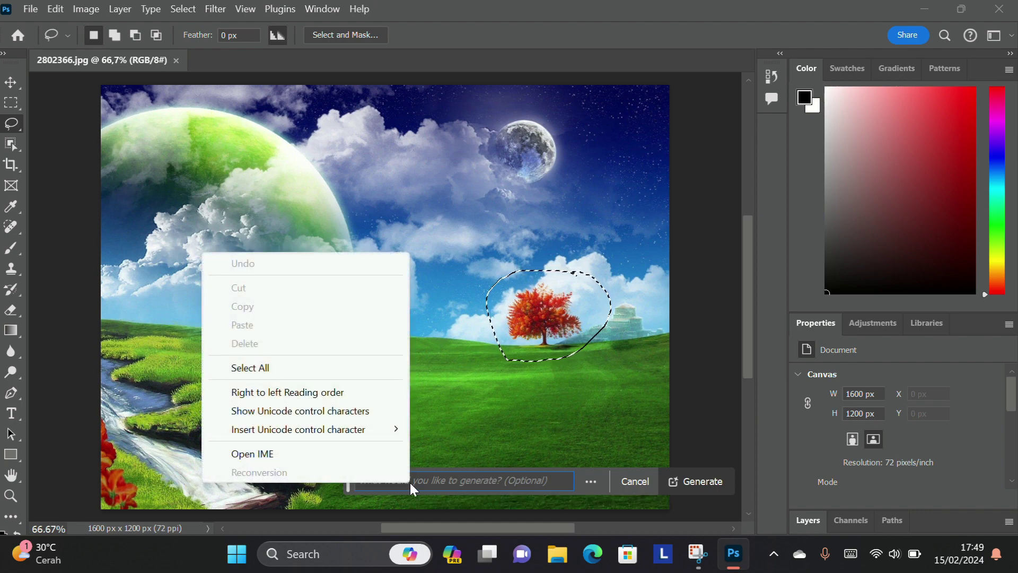
click(474, 481)
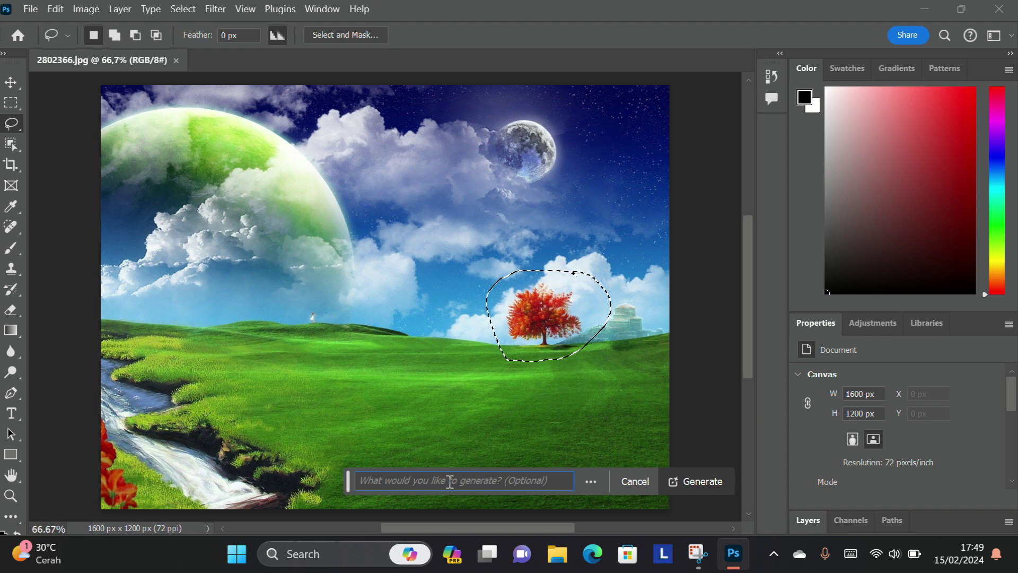
click(365, 482)
text(sakura)
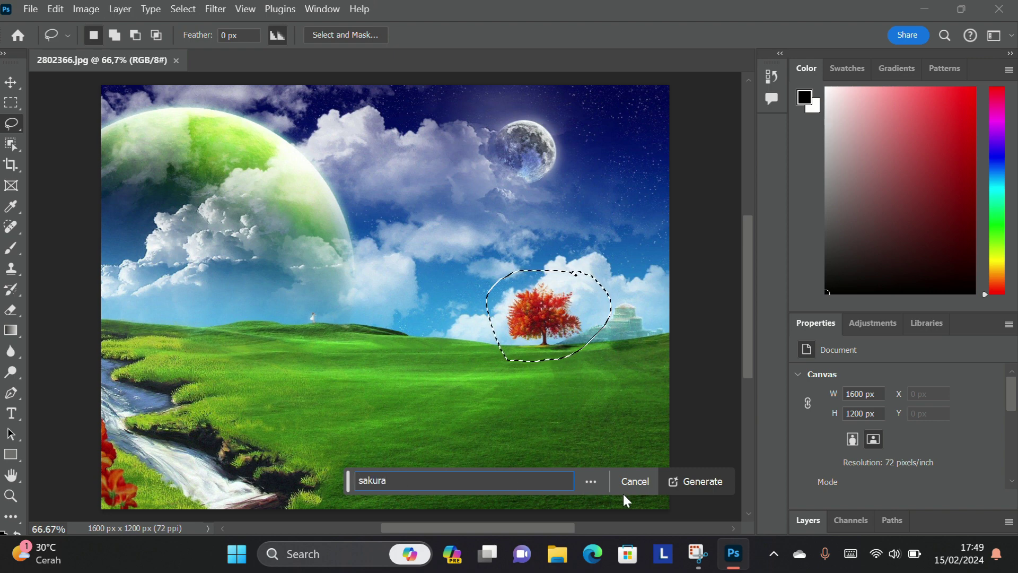
click(709, 487)
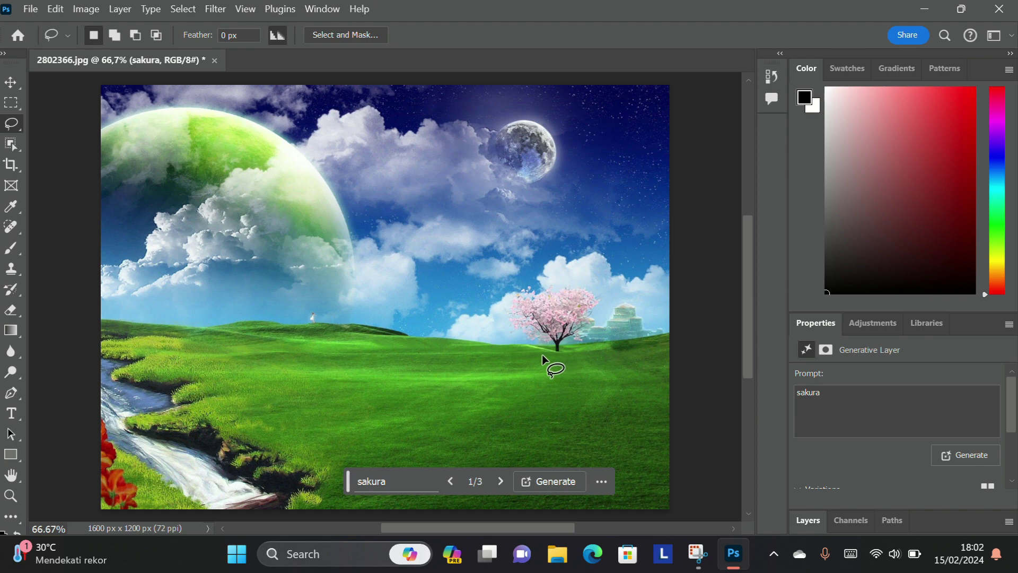
scroll(542, 354, up, 2)
scroll(542, 354, up, 2)
scroll(542, 354, up, 1)
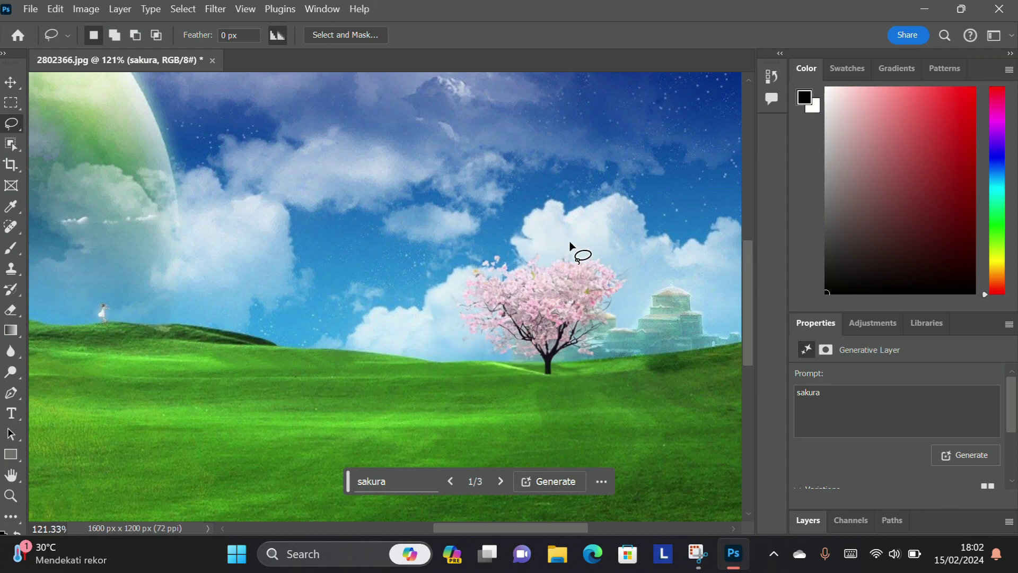
scroll(569, 245, down, 4)
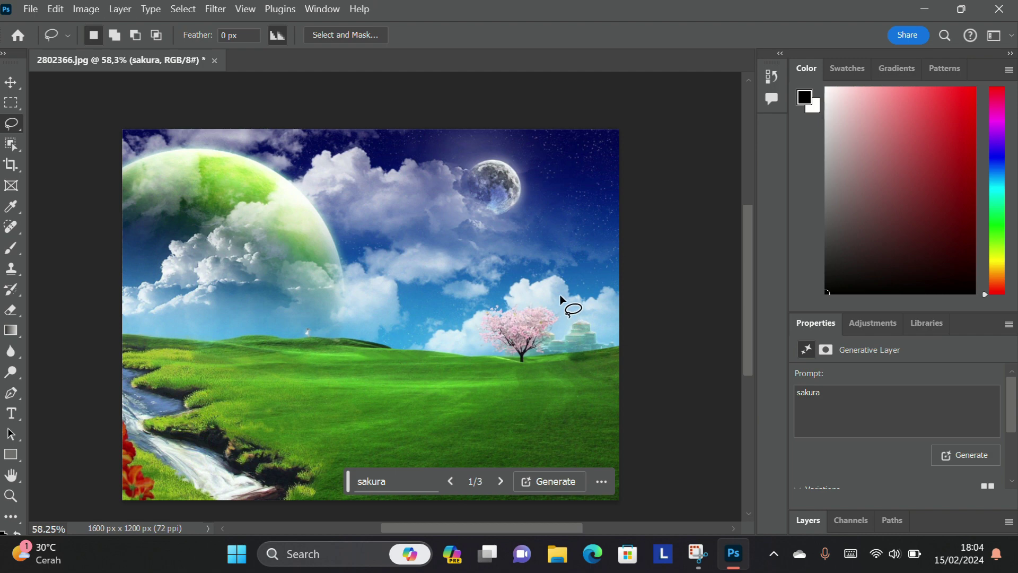
Lasso the sakura tree and run a prompt-less Generative Fill to replace it with grass
drag(557, 296, 552, 291)
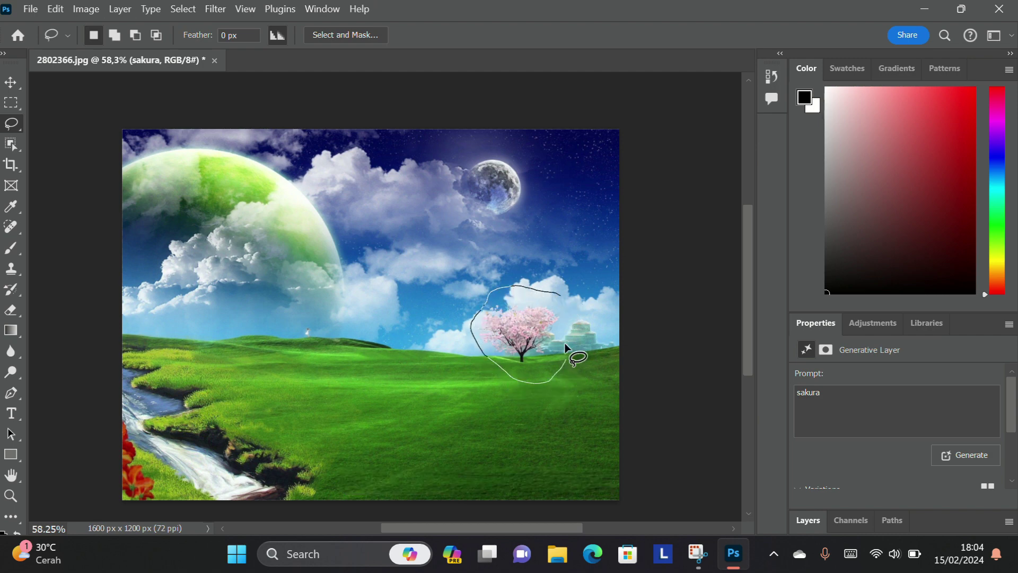
drag(564, 304, 567, 300)
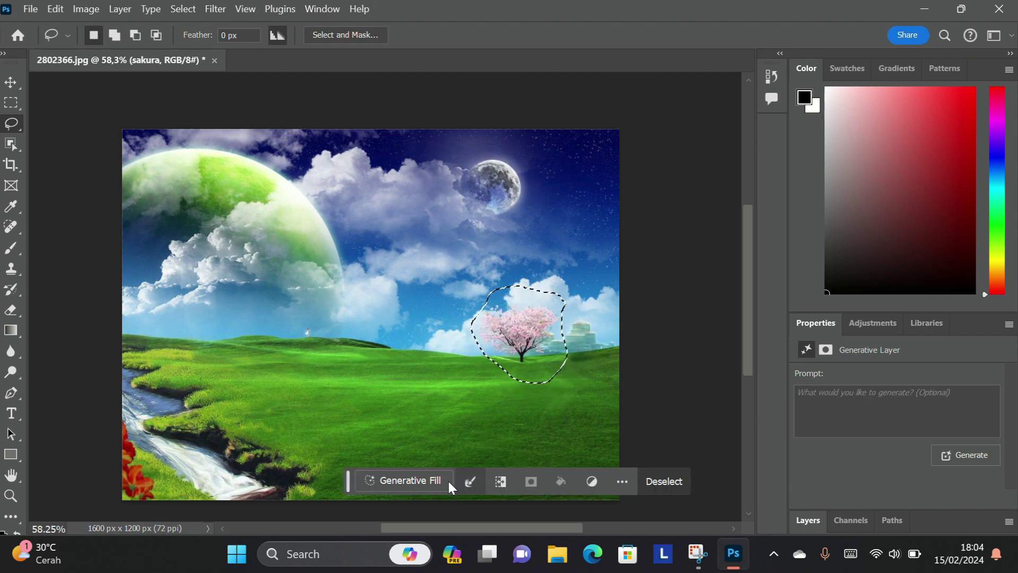
click(423, 480)
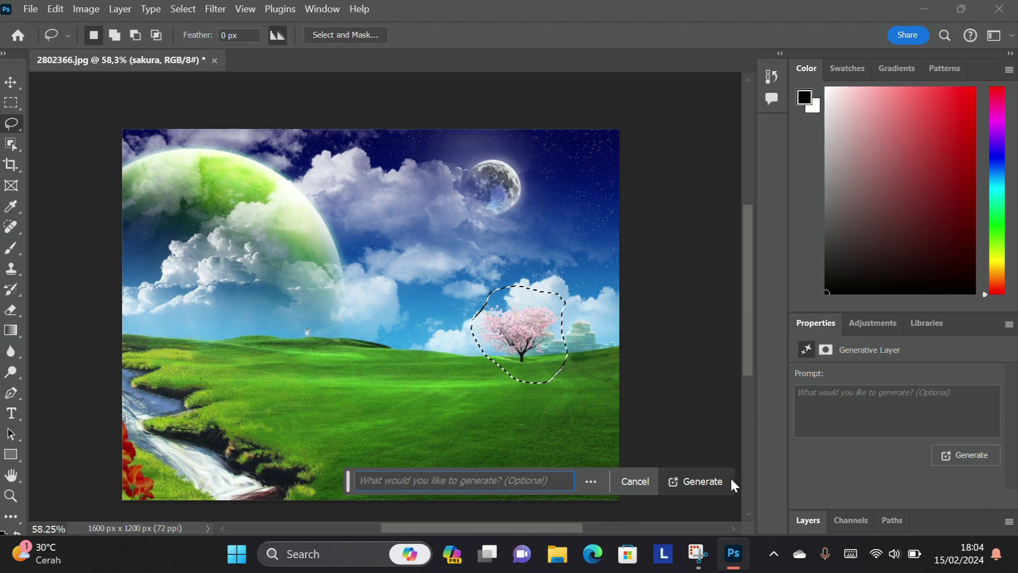
click(711, 480)
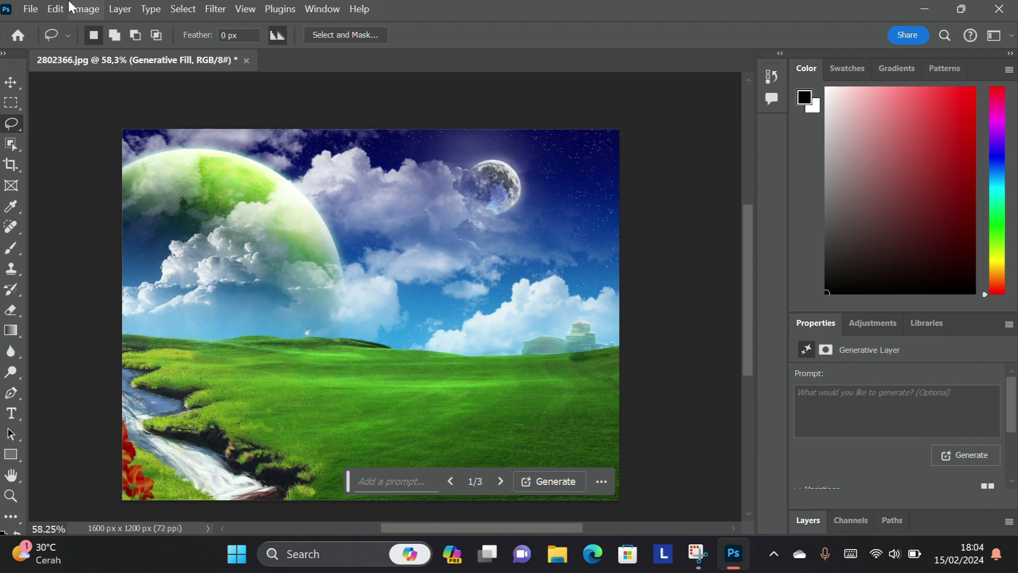
Crop at the 1:1 Square ratio, extending the canvas outward to 1600×1600 px
key(c)
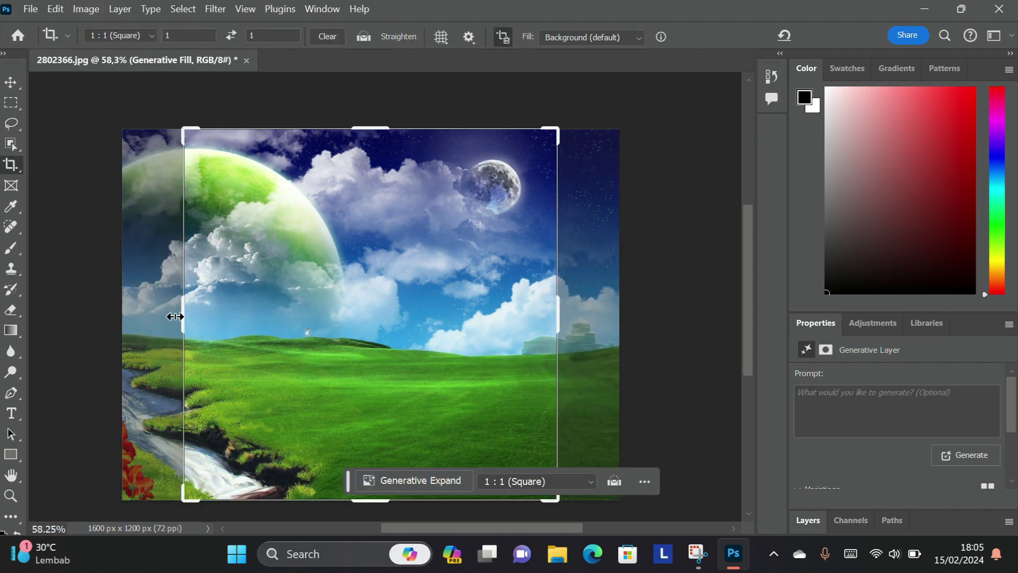
right_click(309, 301)
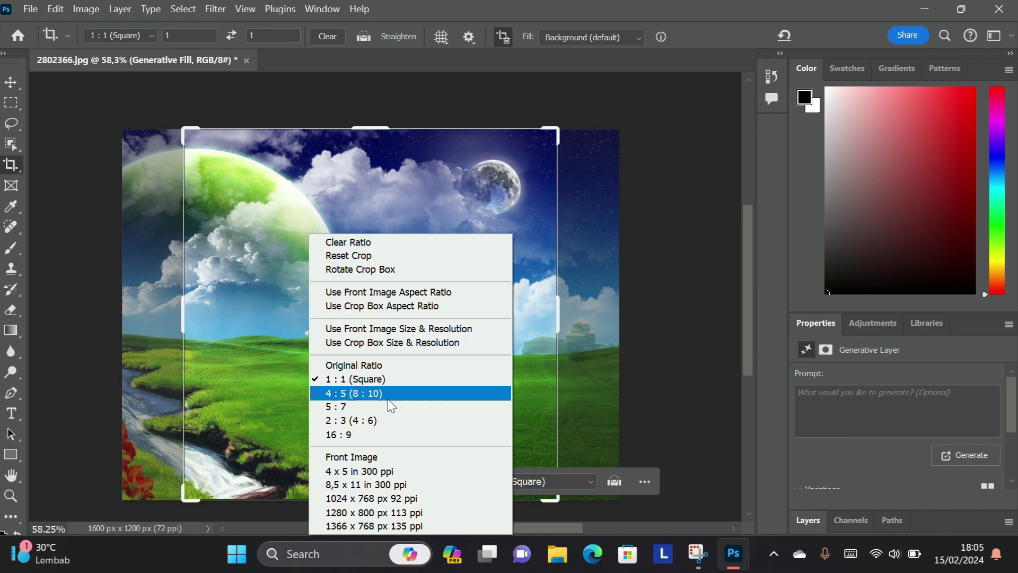
click(552, 501)
drag(552, 501, 607, 527)
drag(402, 299, 442, 329)
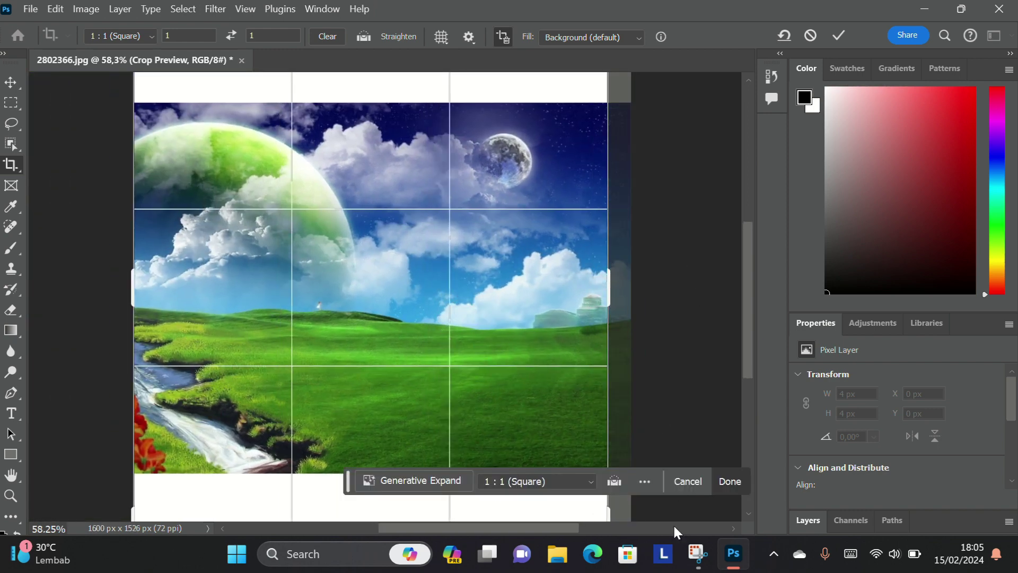
scroll(610, 509, down, 1)
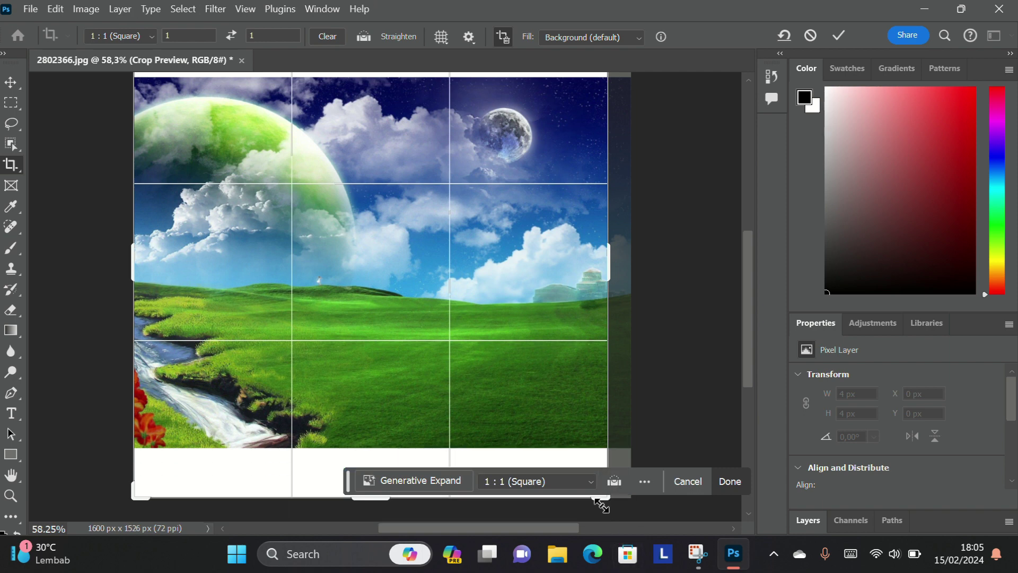
drag(606, 498, 639, 513)
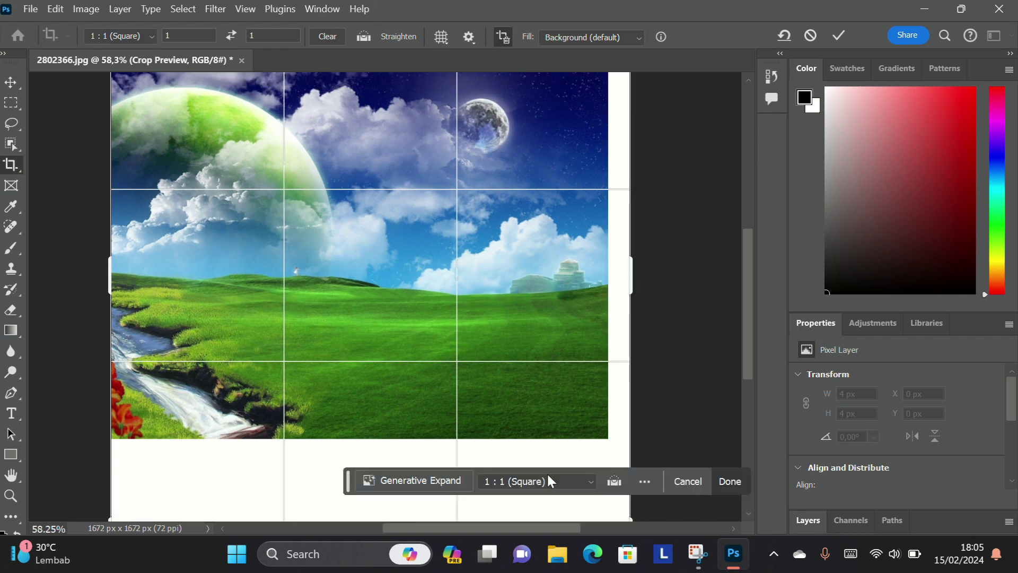
scroll(286, 514, down, 1)
scroll(303, 509, down, 1)
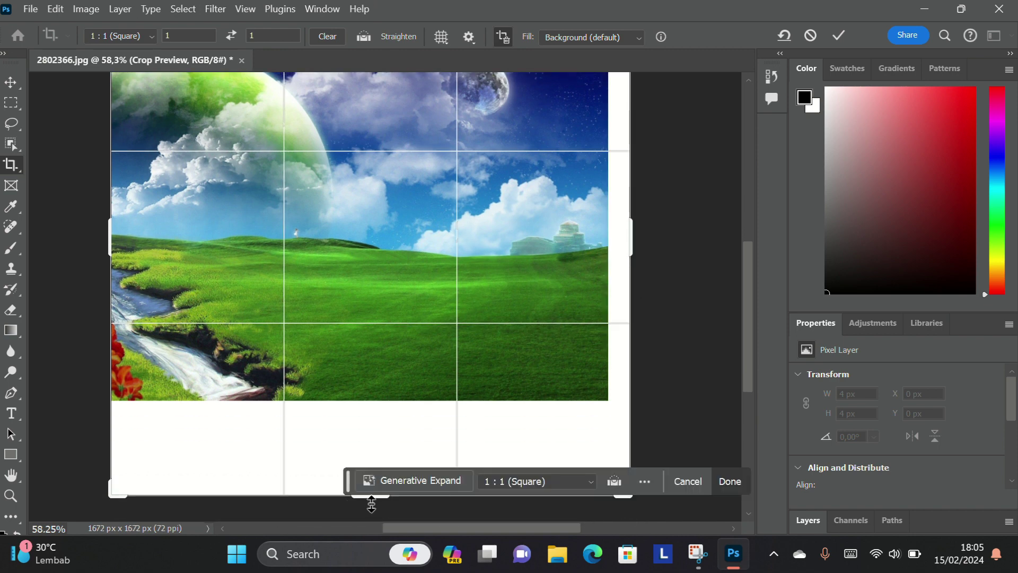
drag(371, 504, 374, 474)
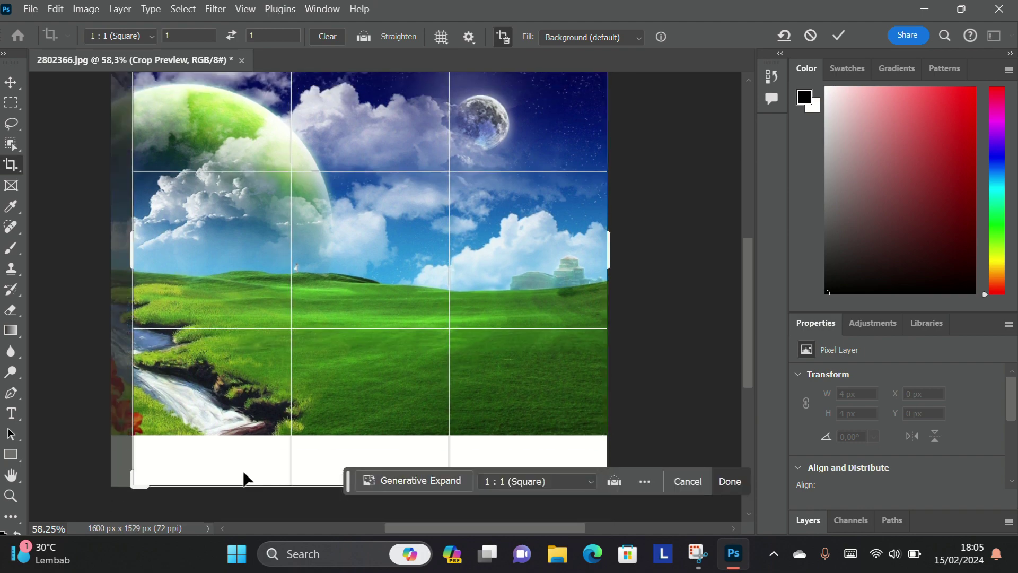
drag(117, 486, 118, 489)
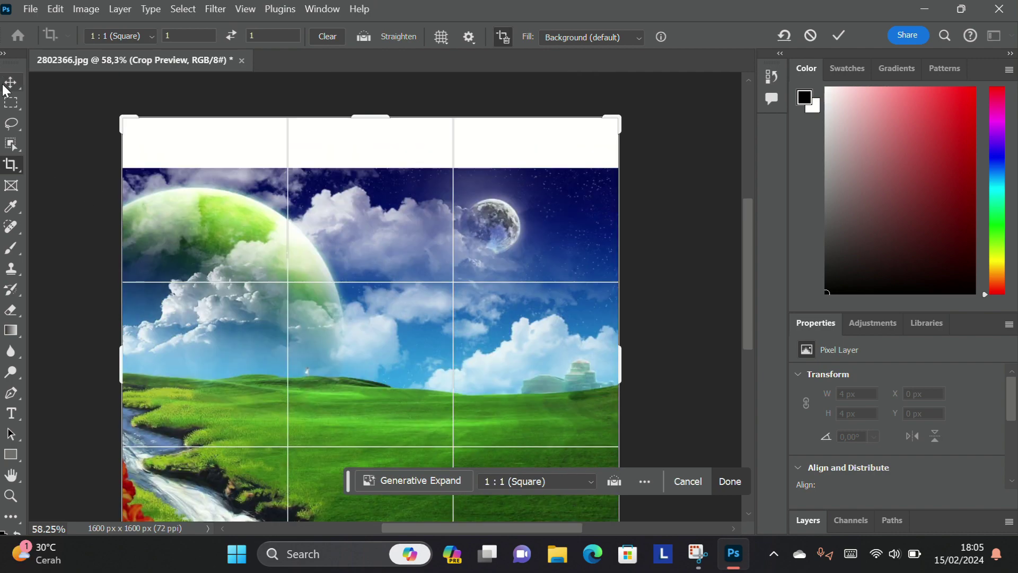
Commit the square crop and marquee-select both the top and bottom white bands
click(10, 102)
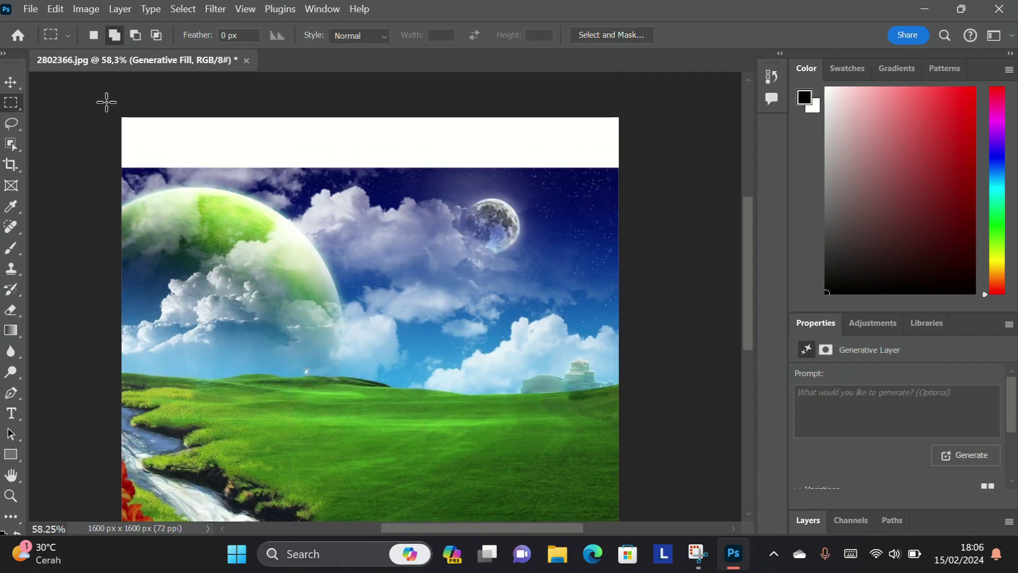
mouse_move(122, 118)
mouse_down()
mouse_move(197, 167)
mouse_move(637, 169)
mouse_up()
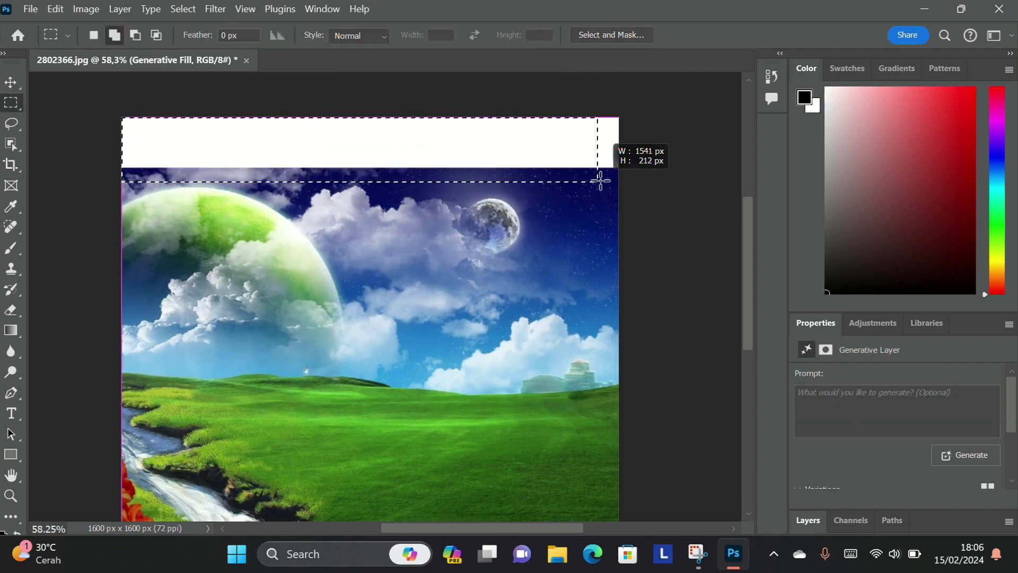
drag(637, 169, 638, 170)
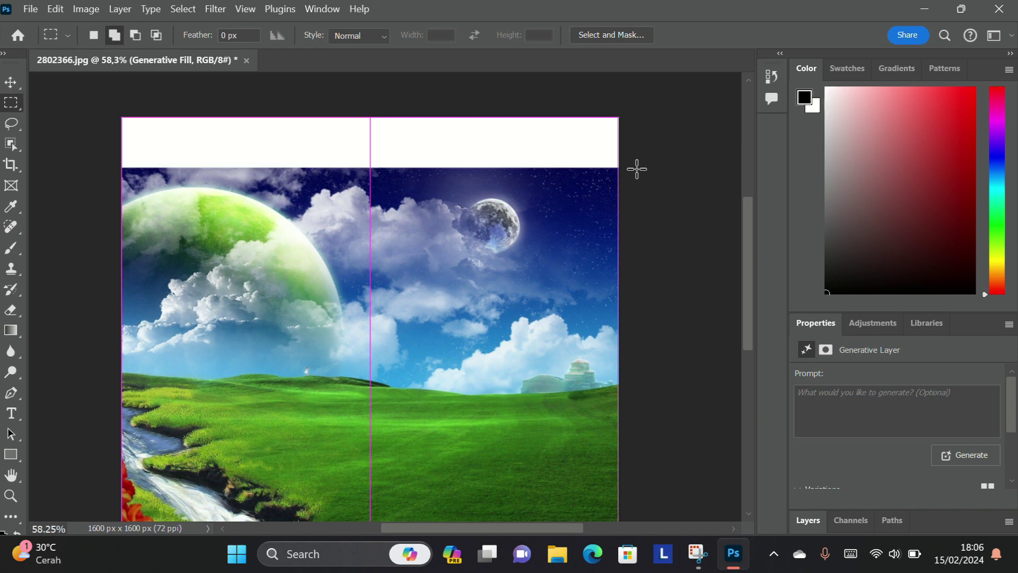
click(112, 37)
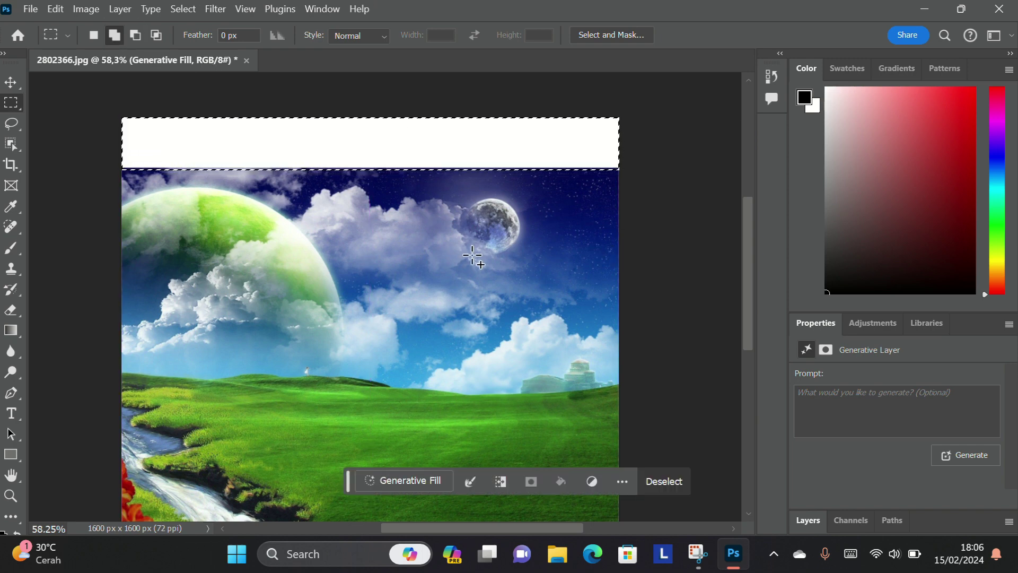
scroll(466, 254, down, 2)
scroll(466, 253, down, 3)
scroll(466, 254, down, 2)
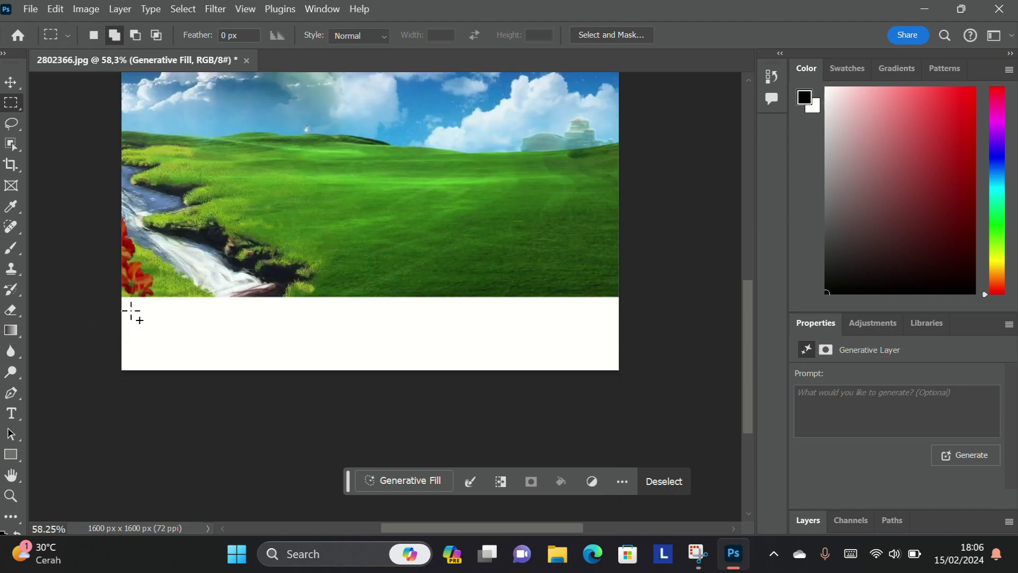
drag(120, 300, 546, 374)
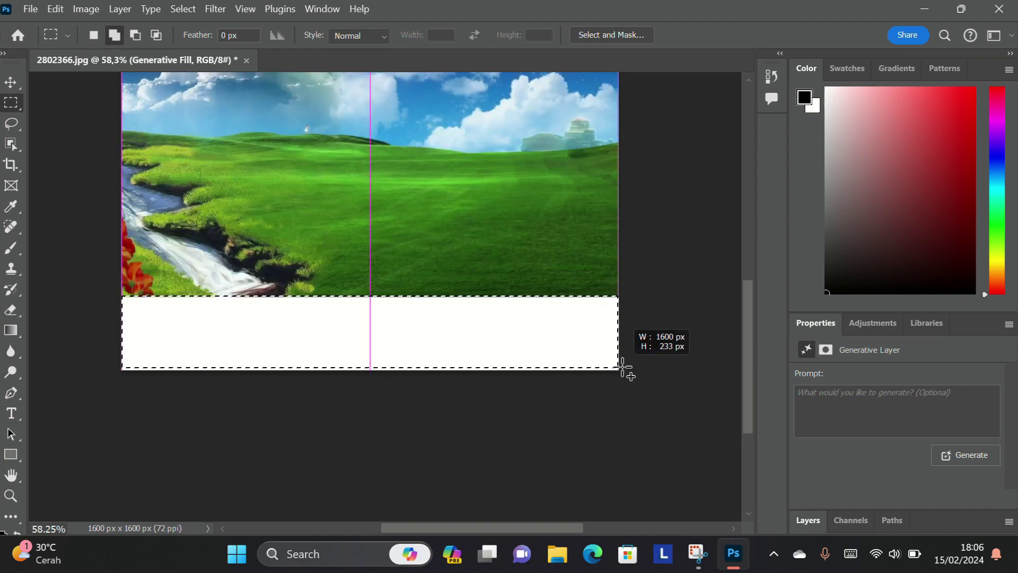
drag(546, 374, 621, 370)
scroll(649, 311, up, 1)
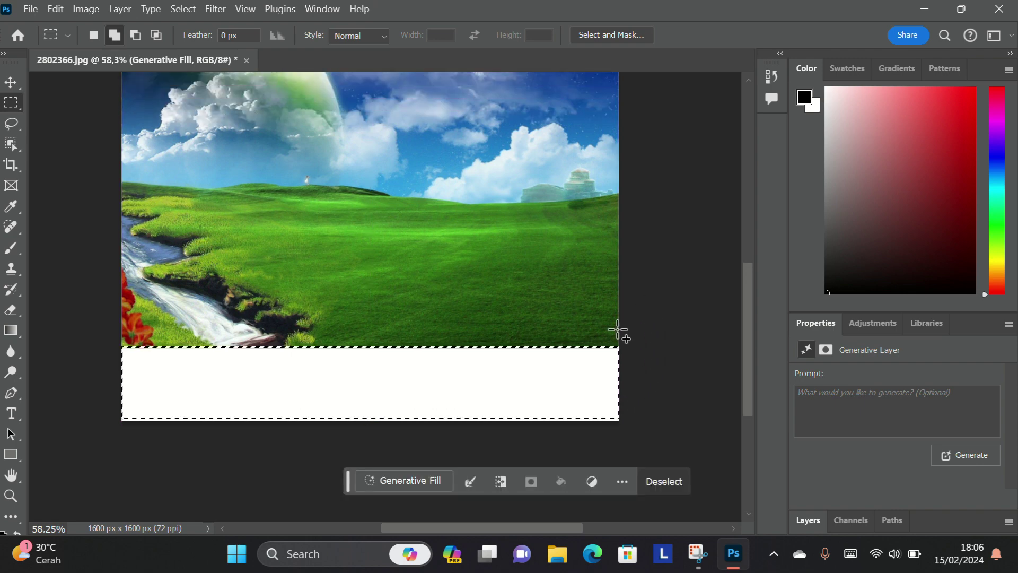
scroll(616, 334, up, 2)
Fill both bands with a prompt-less Generative Fill, extending the sky and grass
click(408, 480)
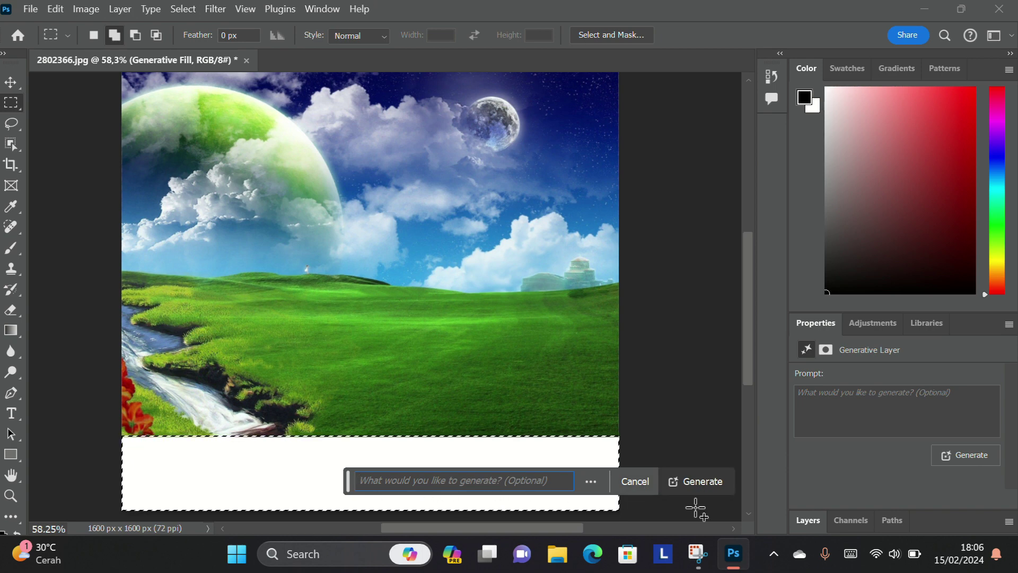
click(688, 494)
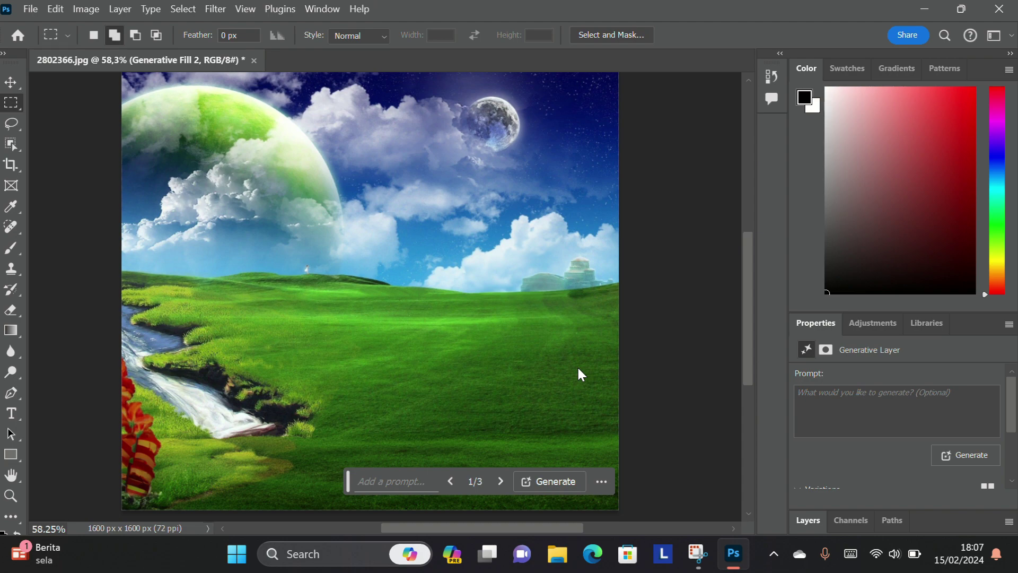
scroll(581, 377, down, 1)
scroll(586, 381, down, 2)
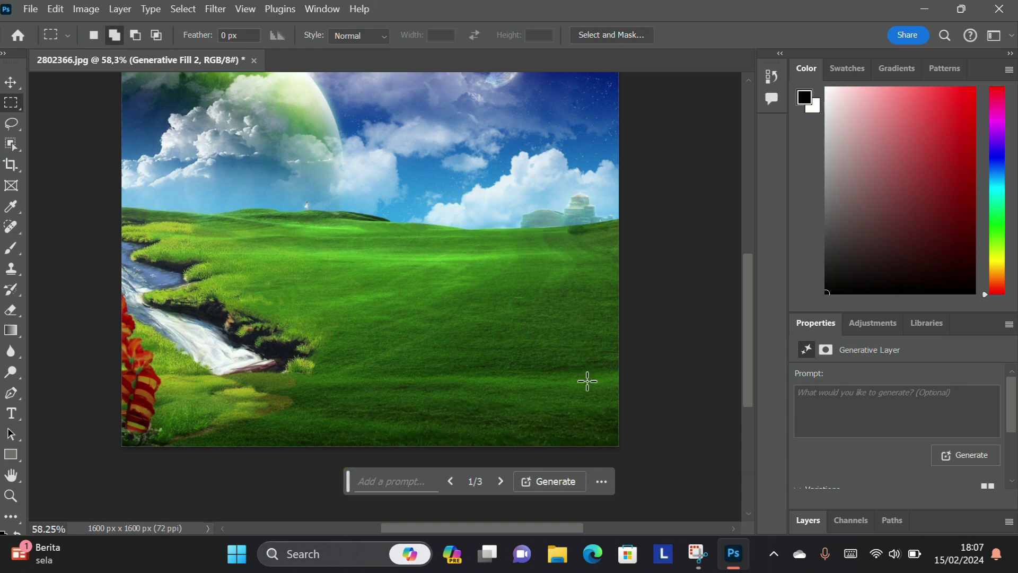
scroll(587, 381, up, 4)
scroll(587, 381, up, 3)
scroll(587, 381, up, 1)
scroll(587, 381, down, 4)
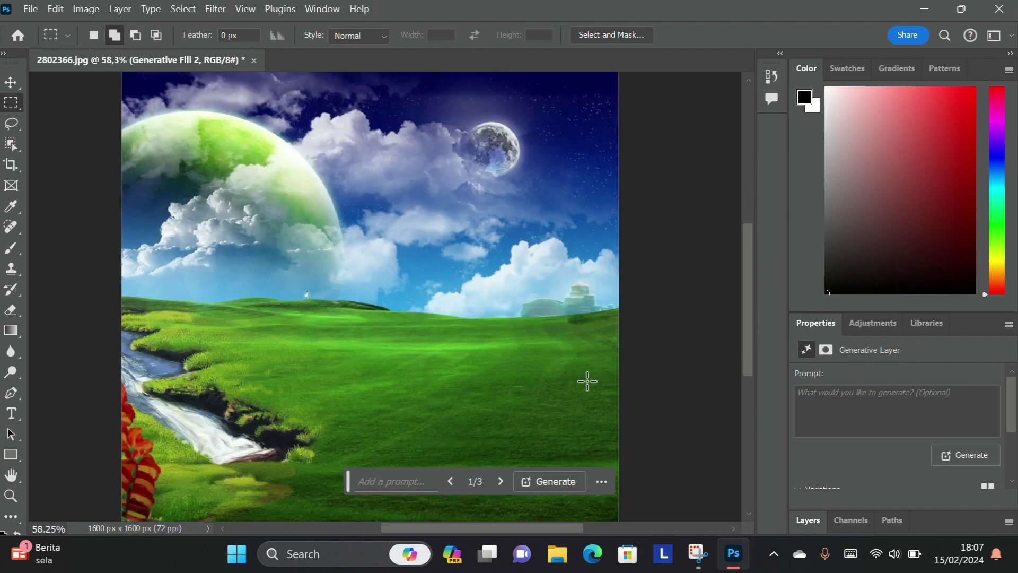
scroll(587, 381, down, 3)
scroll(587, 381, up, 1)
scroll(587, 381, up, 5)
scroll(587, 380, up, 3)
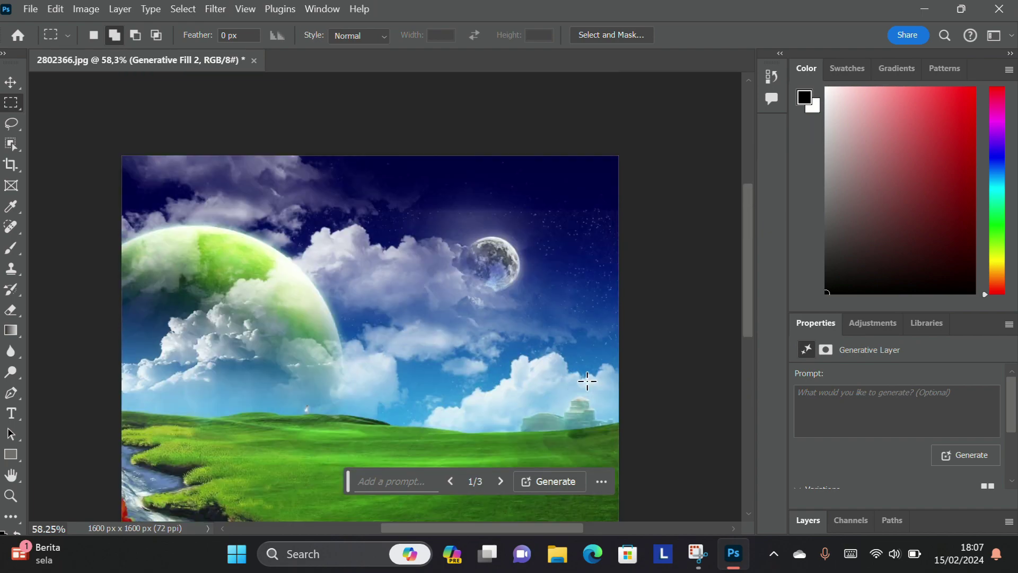
scroll(587, 381, down, 2)
scroll(587, 381, down, 2)
scroll(587, 381, down, 3)
Lasso the horizon band and generative-fill it with the prompt 'mountain'
scroll(587, 381, up, 3)
key(l)
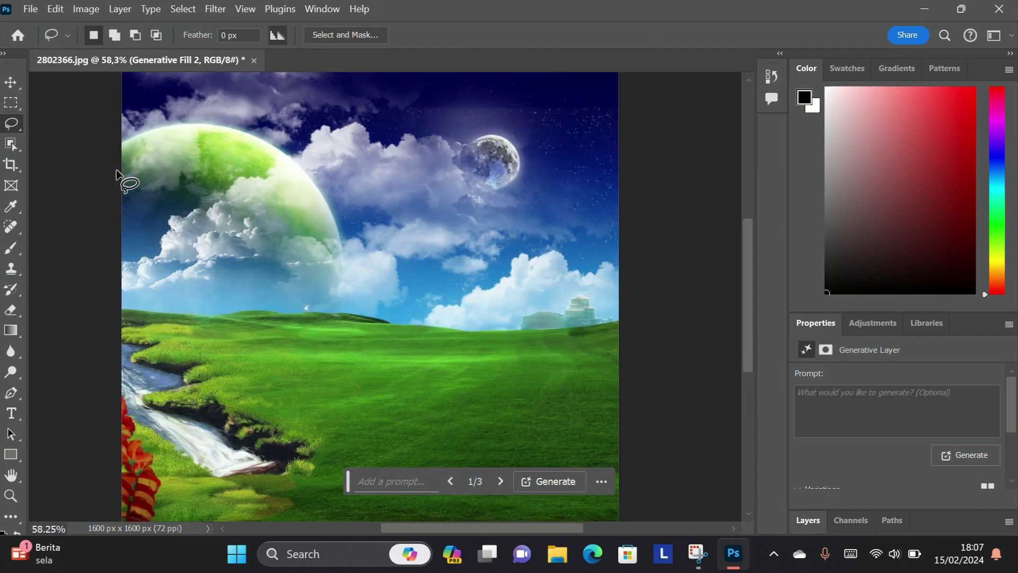
drag(116, 170, 106, 239)
drag(219, 342, 624, 181)
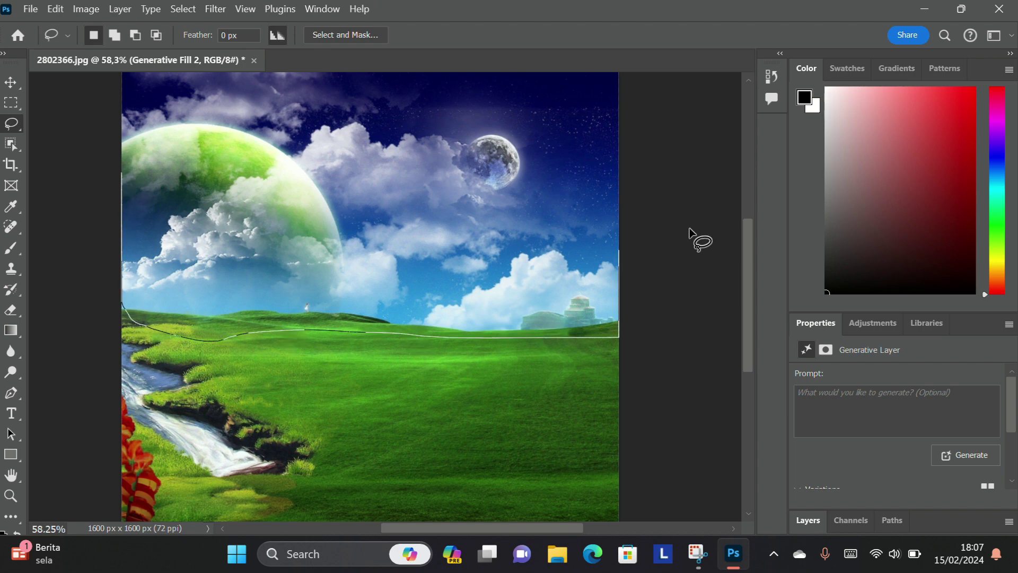
drag(266, 154, 123, 168)
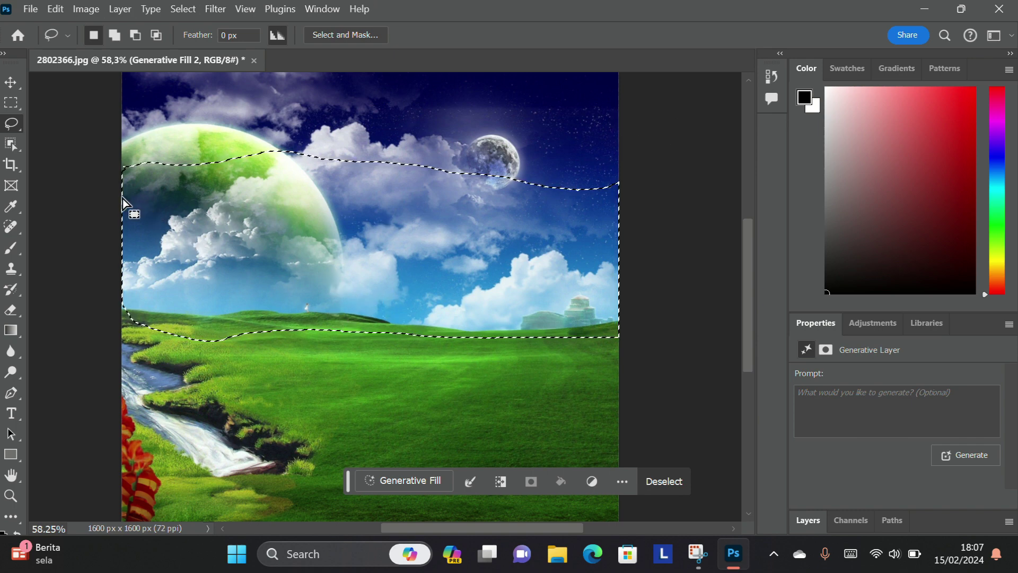
click(409, 480)
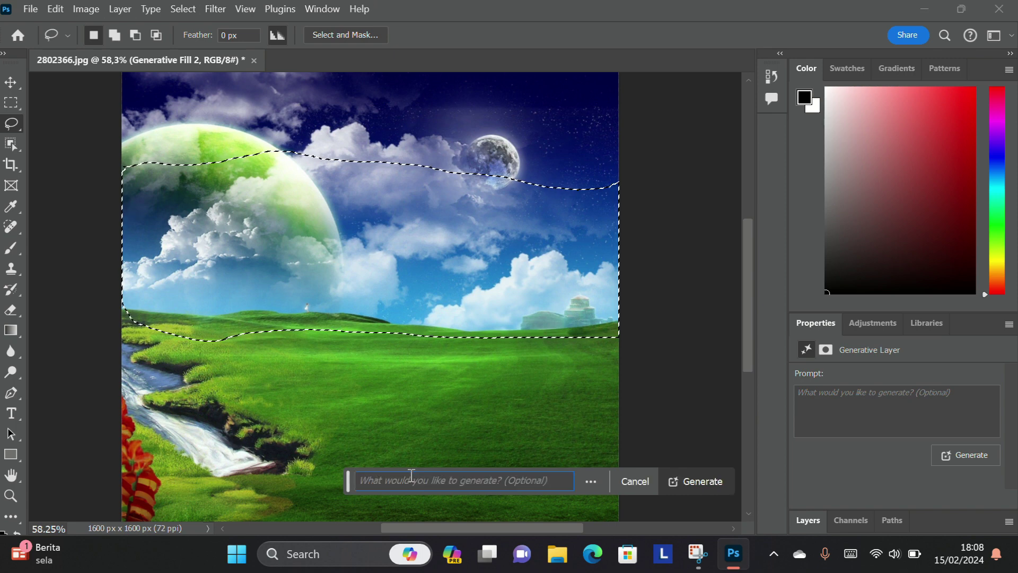
text(mounta)
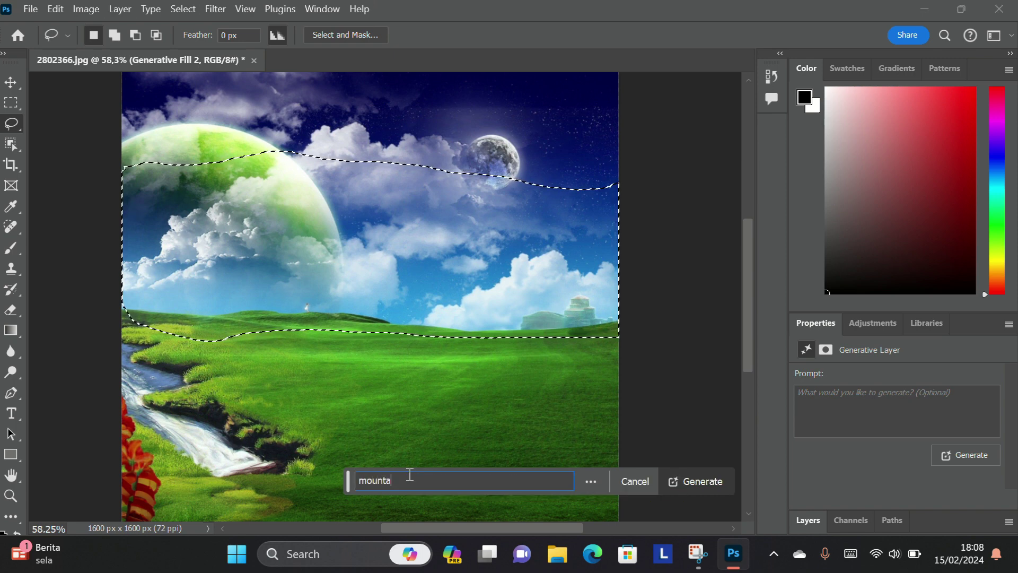
text(in)
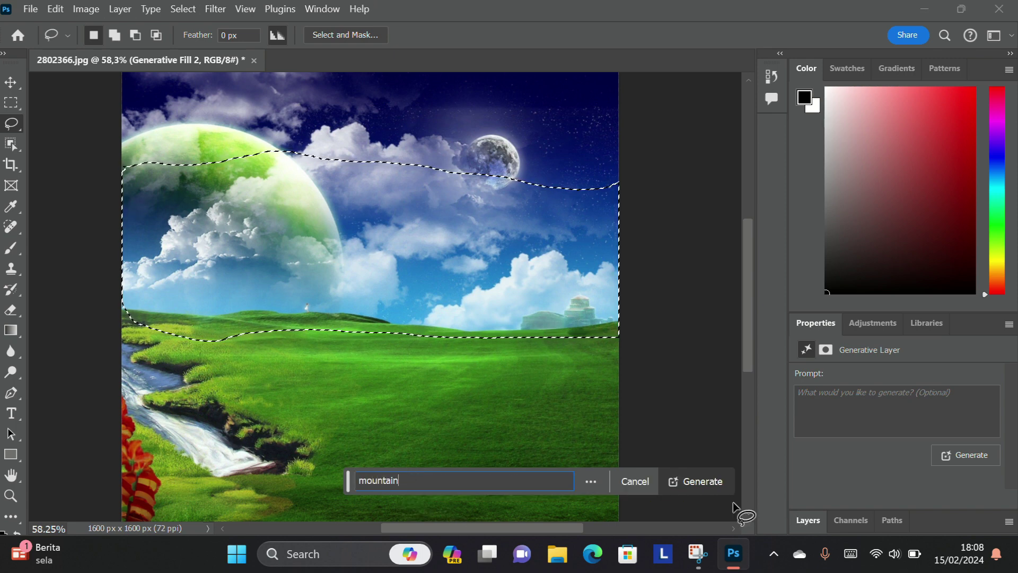
click(717, 488)
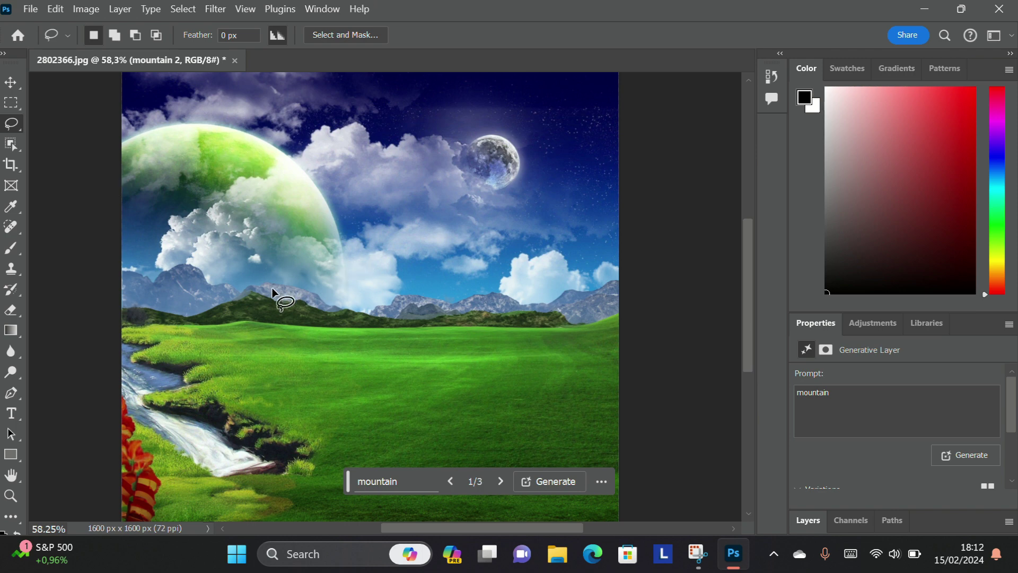
Browse the three mountain variations and settle back on variation 1/3
click(504, 477)
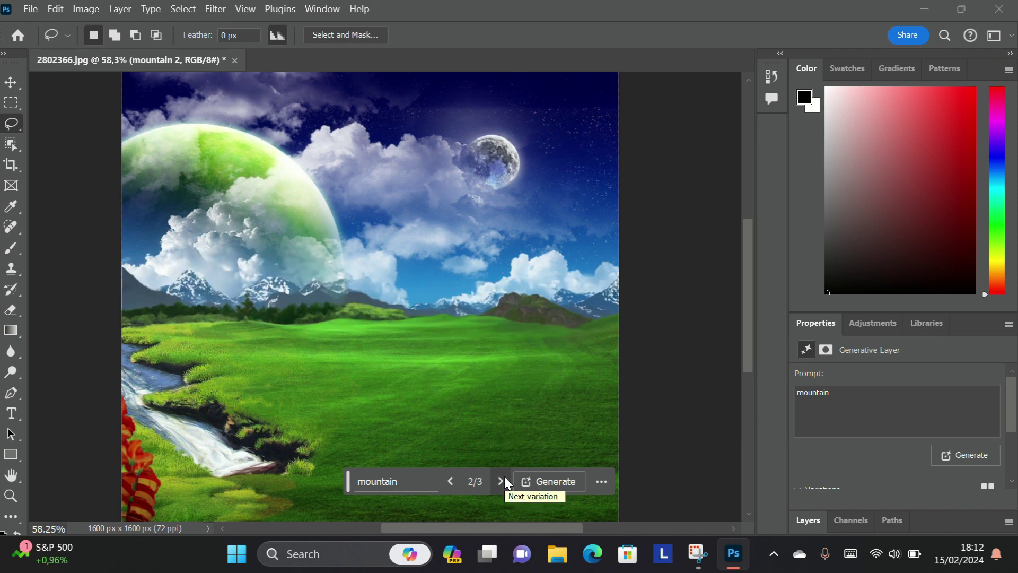
click(504, 476)
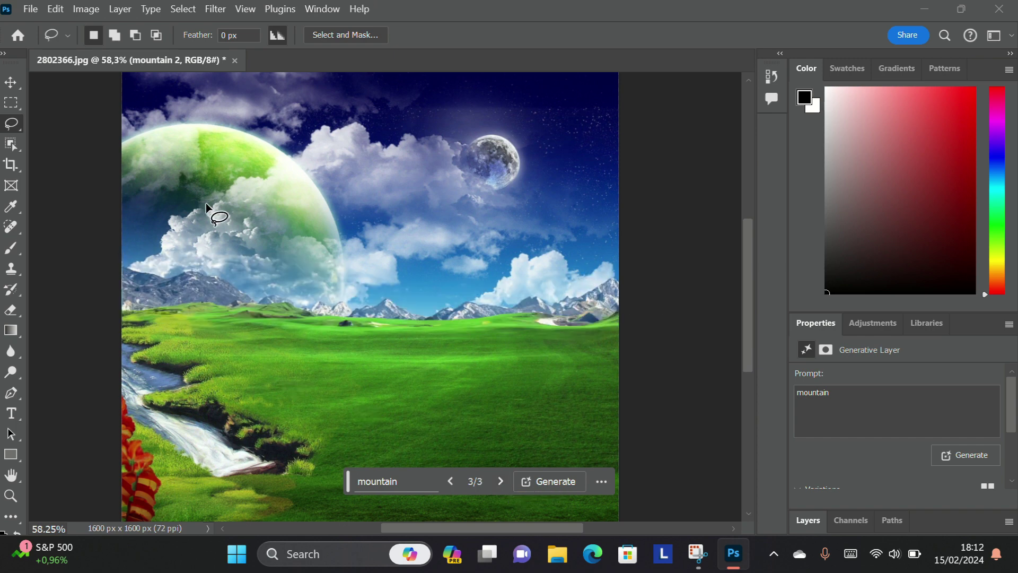
click(451, 484)
click(450, 487)
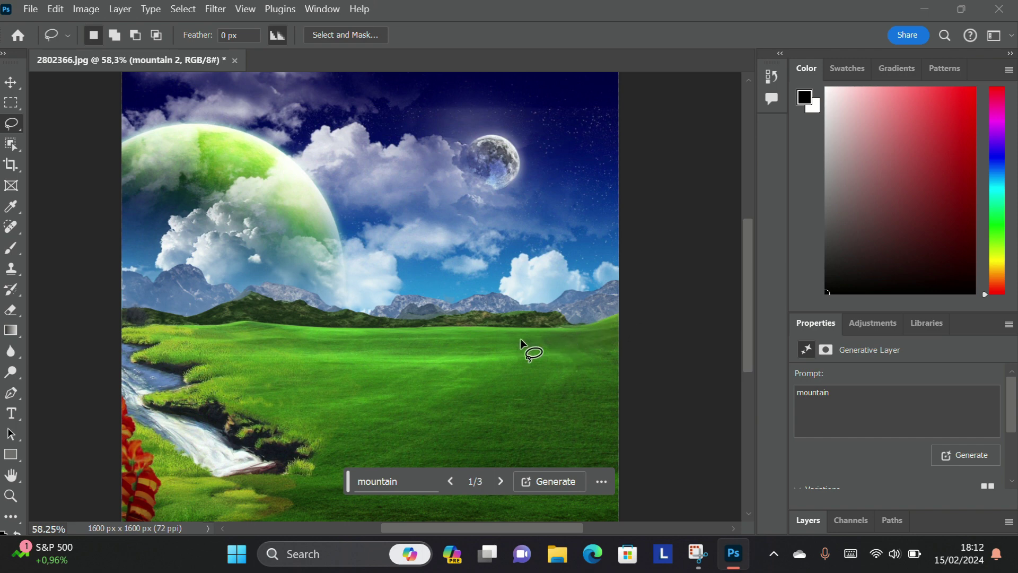
Lasso the lower foreground and generative-fill it with the prompt 'beach'
mouse_move(123, 434)
mouse_down()
mouse_move(435, 450)
mouse_move(592, 431)
mouse_up()
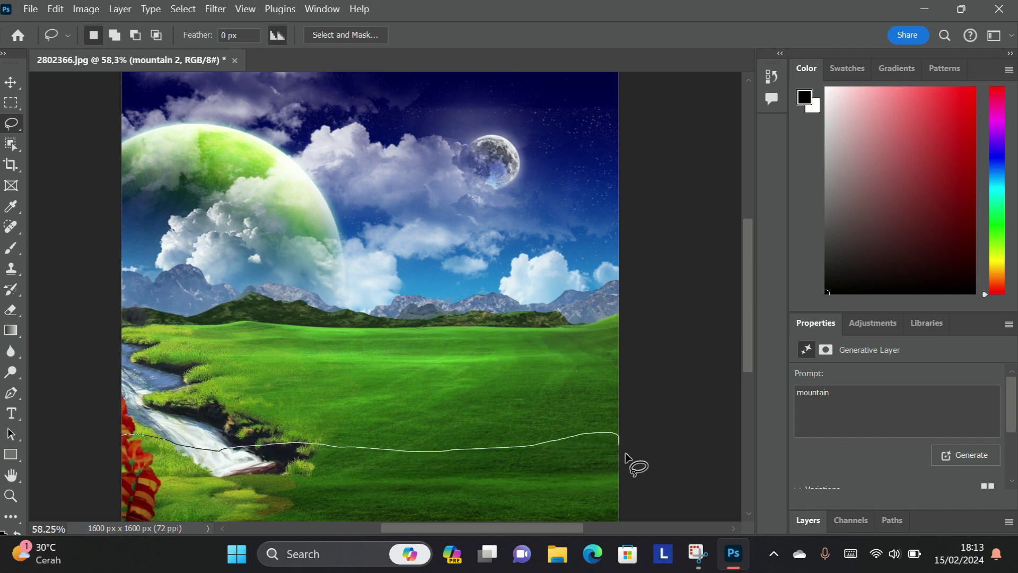
drag(609, 528, 378, 520)
mouse_move(275, 517)
mouse_down()
mouse_move(159, 522)
mouse_move(113, 498)
mouse_move(122, 439)
mouse_up()
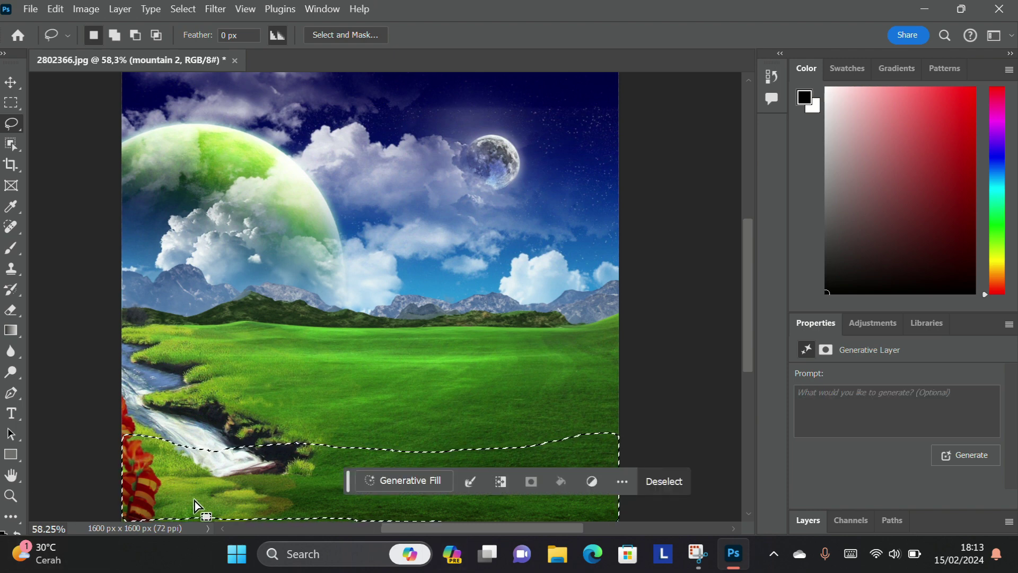
click(407, 480)
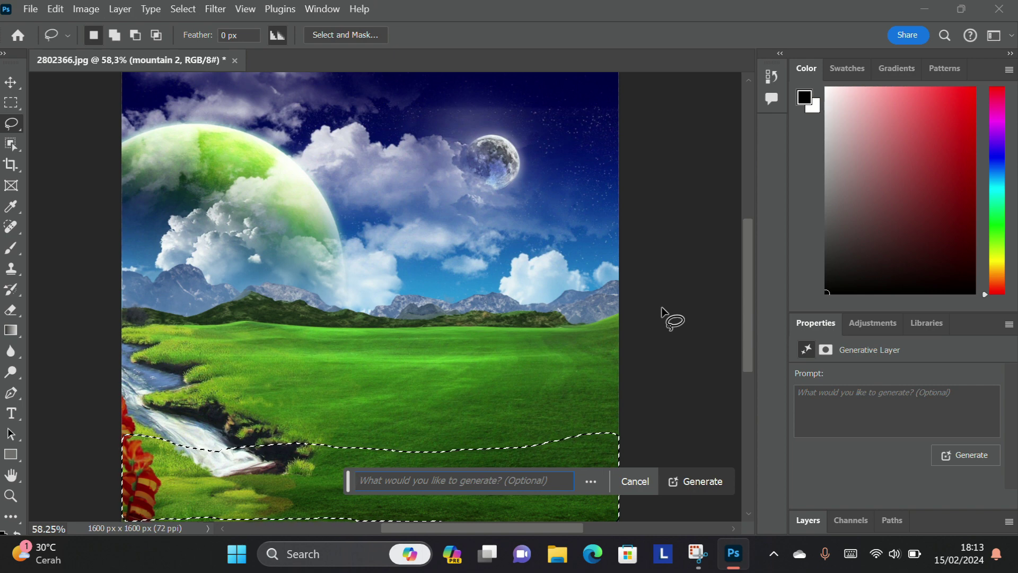
text(beac)
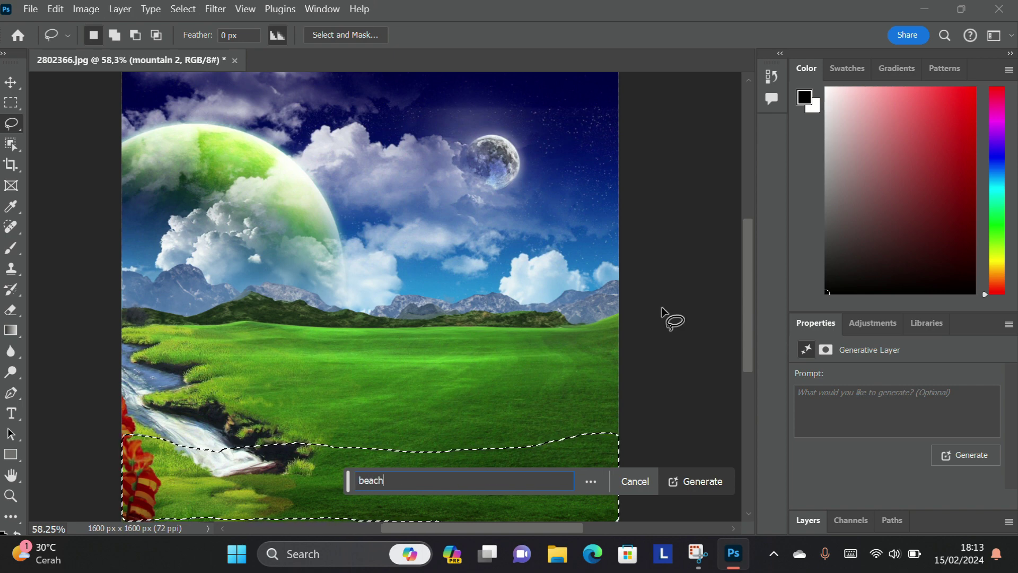
text(h)
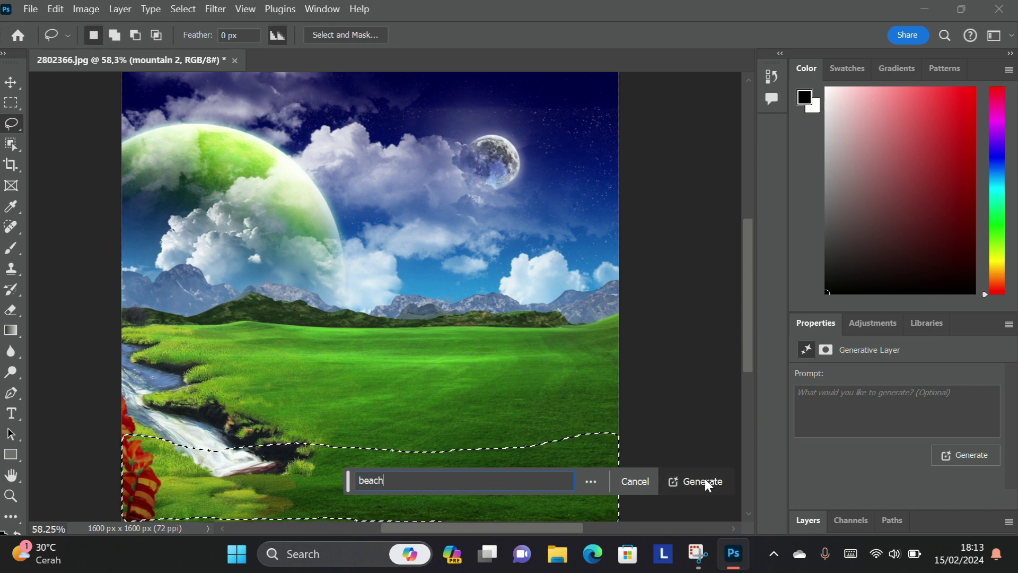
click(705, 479)
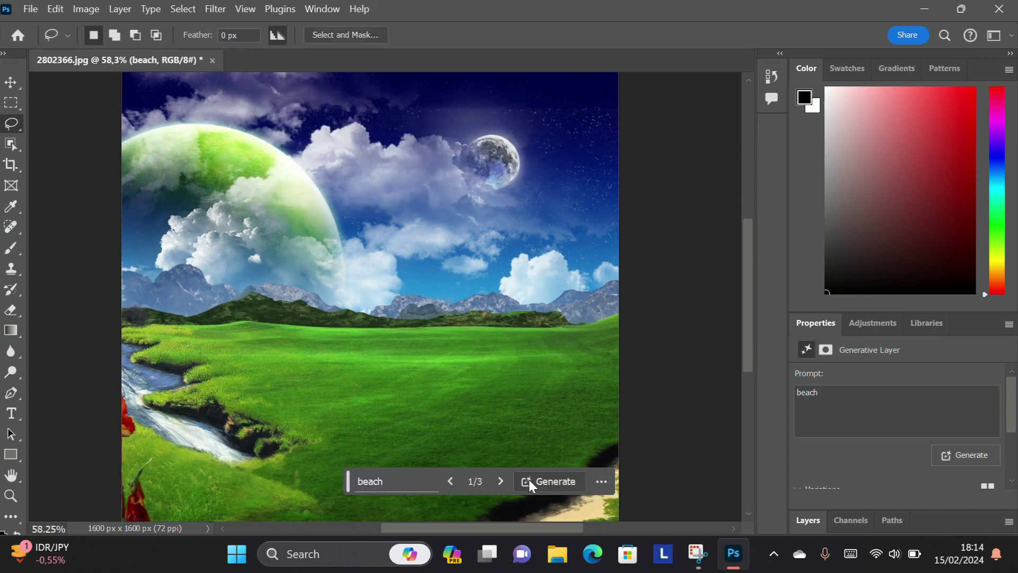
Step to beach variation 3/3 and dismiss the task bar to keep it
click(501, 480)
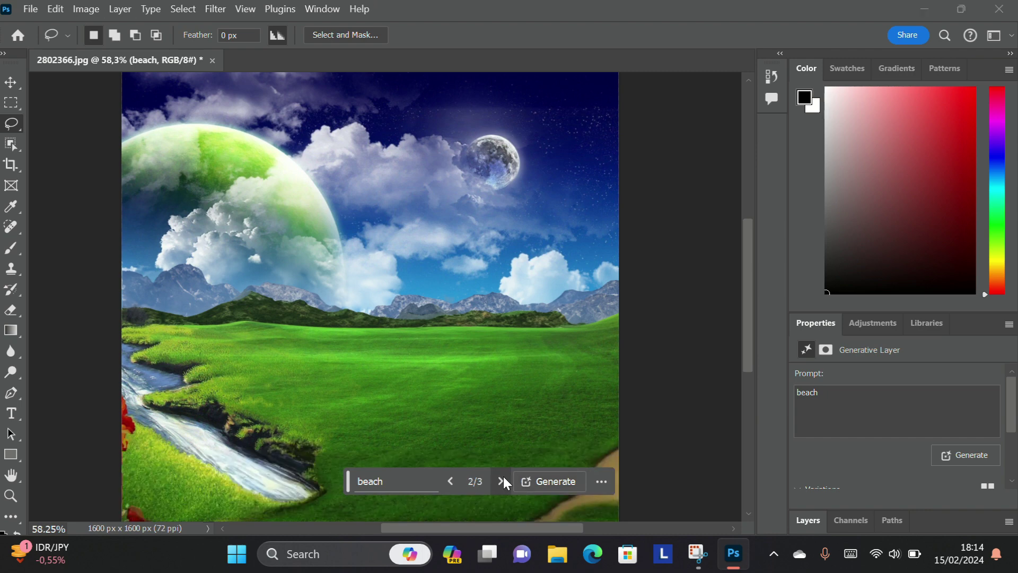
click(502, 480)
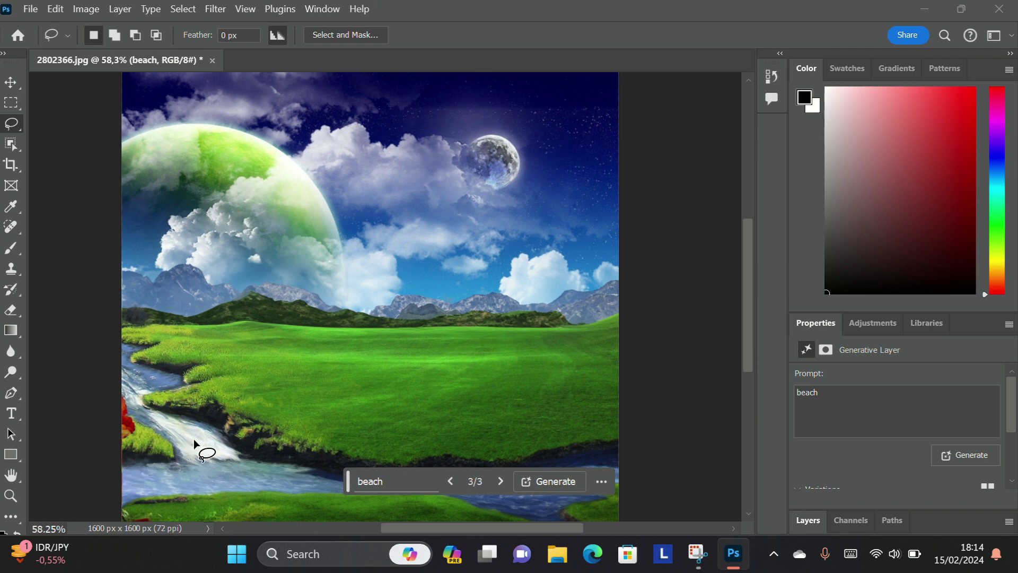
click(123, 337)
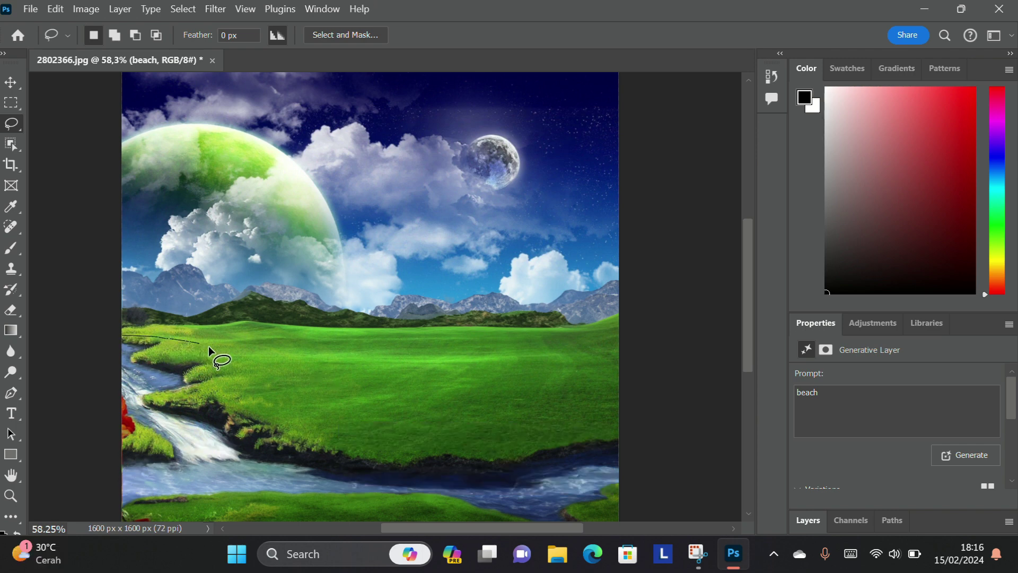
Lasso the lower-left stream, generative-fill it with 'waterfall', and pick variation 3/3
drag(208, 345, 256, 463)
drag(117, 465, 121, 336)
click(402, 429)
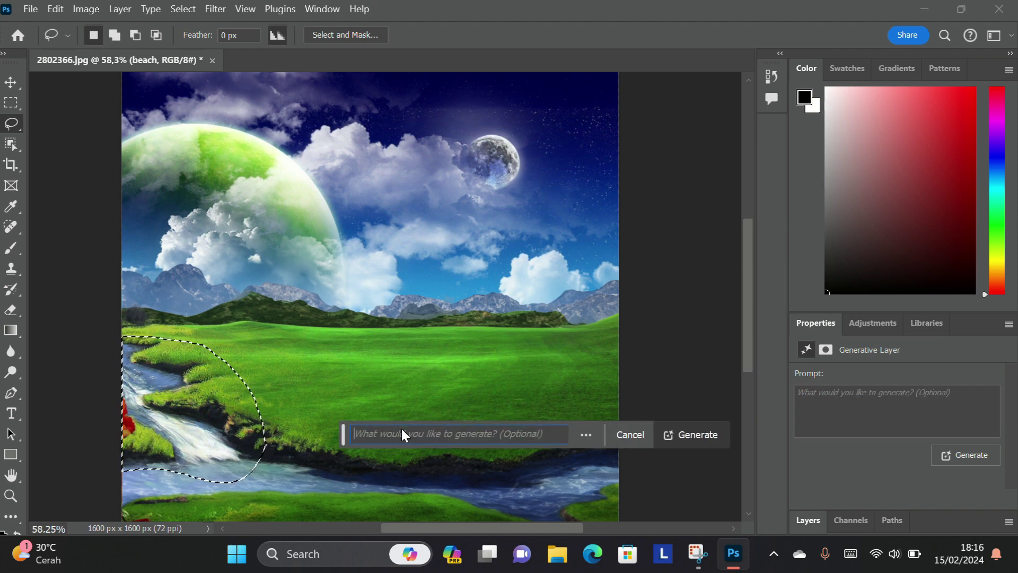
text(wate)
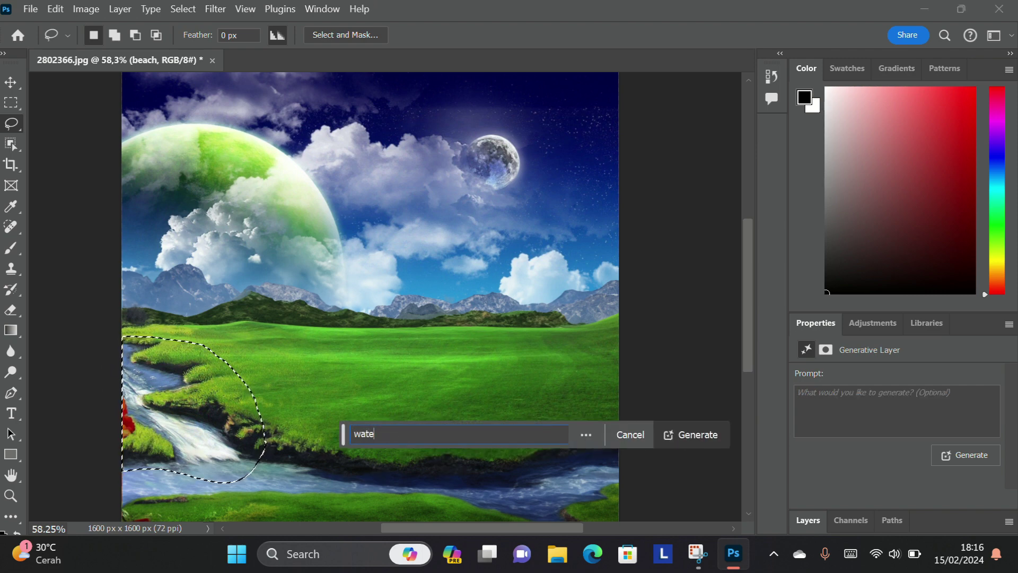
text(rfall)
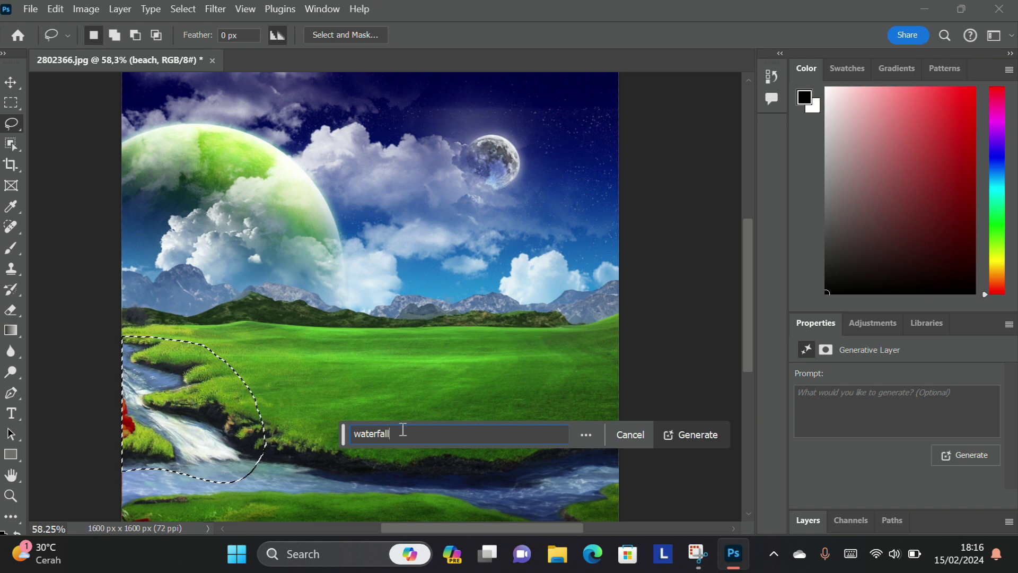
click(702, 426)
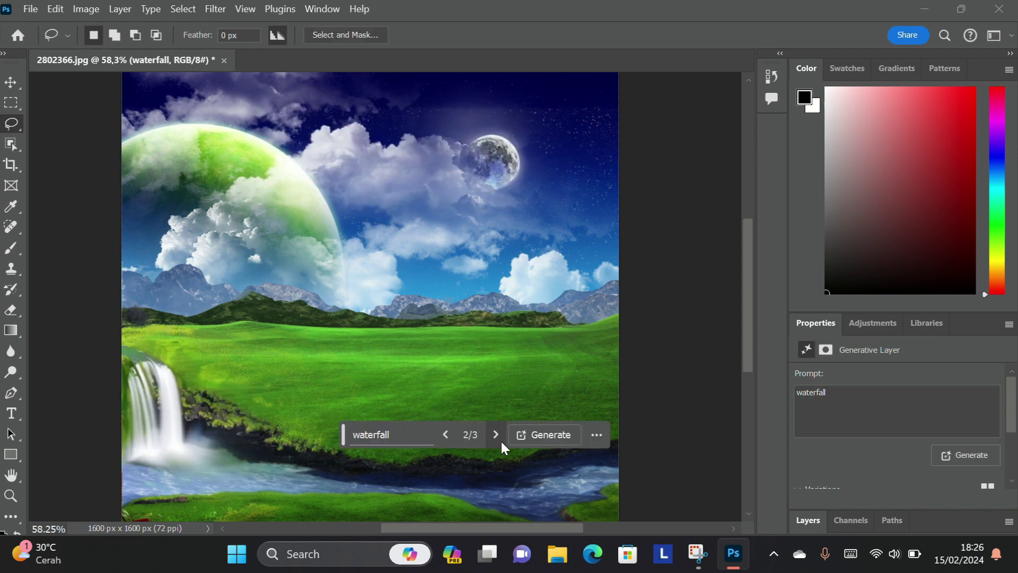
click(501, 441)
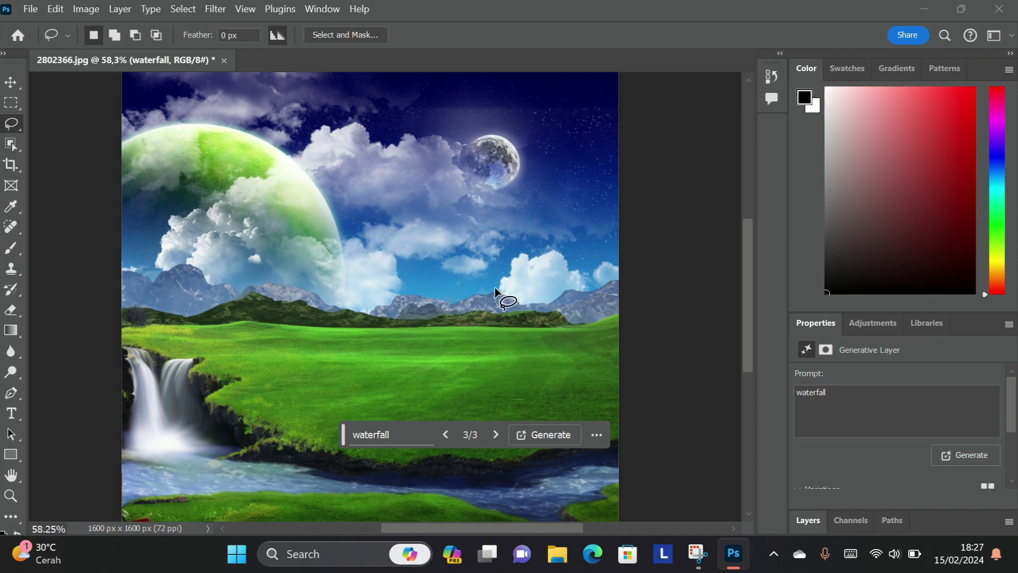
Lasso a grass patch right of centre and generative-fill 'House', picking the red house variation 3/9
drag(498, 303, 561, 331)
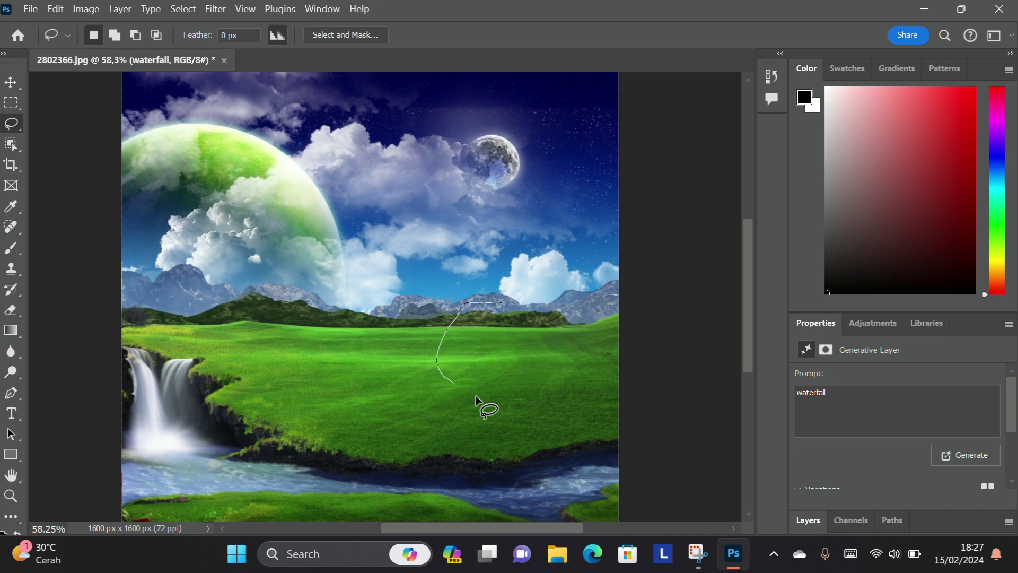
drag(504, 294, 488, 298)
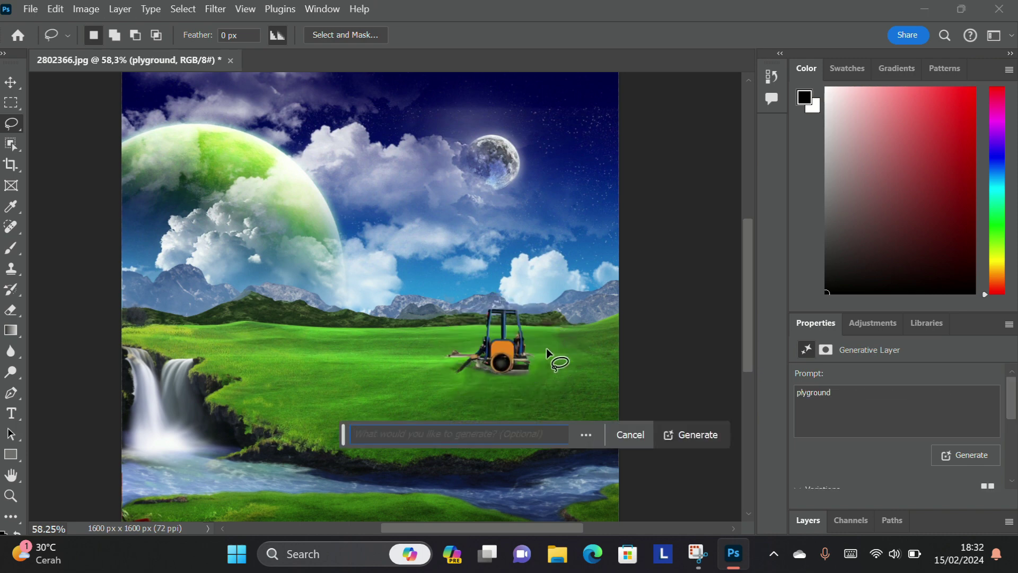
text(H)
text(puse)
drag(412, 434, 305, 438)
text(House)
click(698, 434)
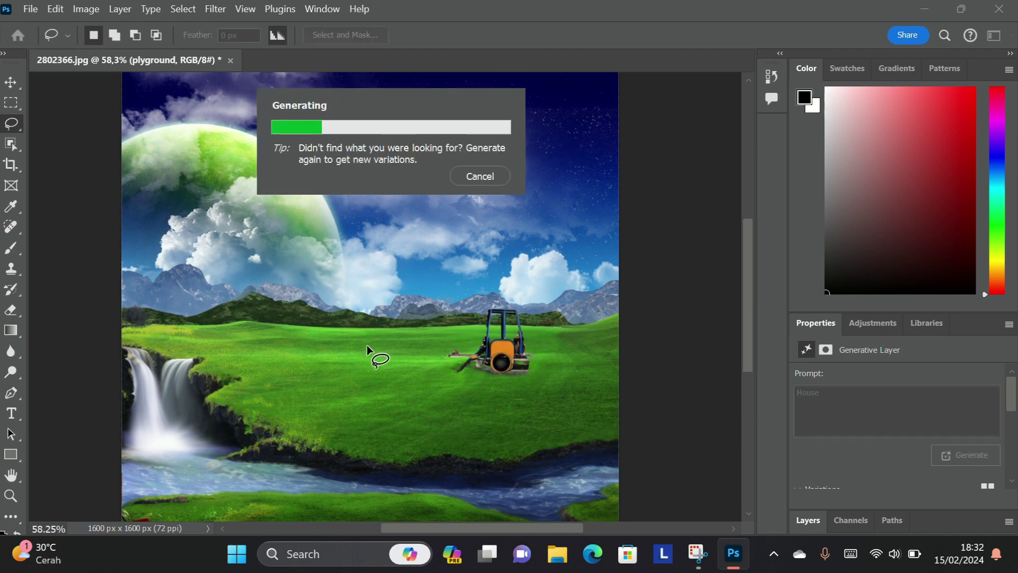
click(495, 433)
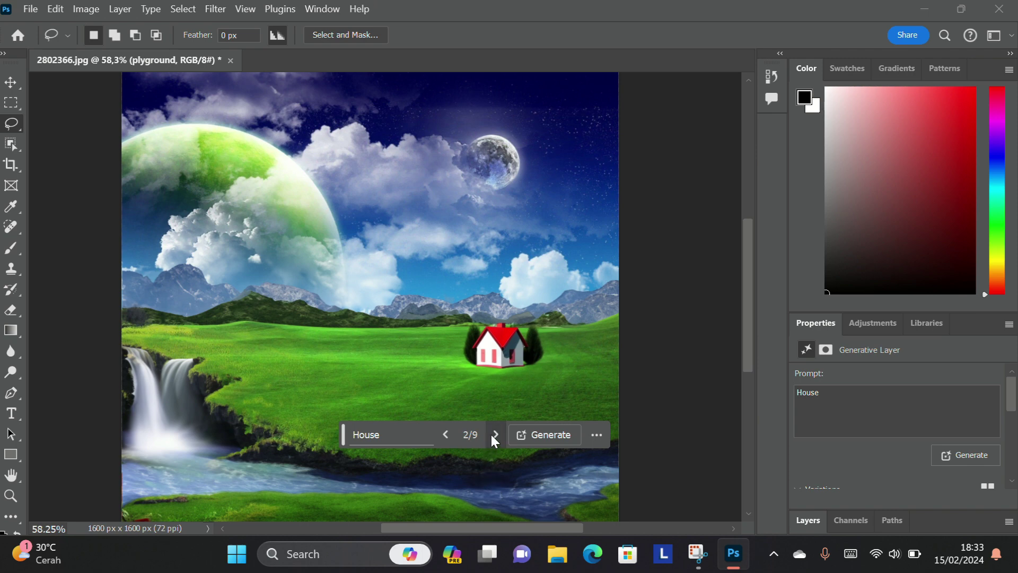
click(494, 434)
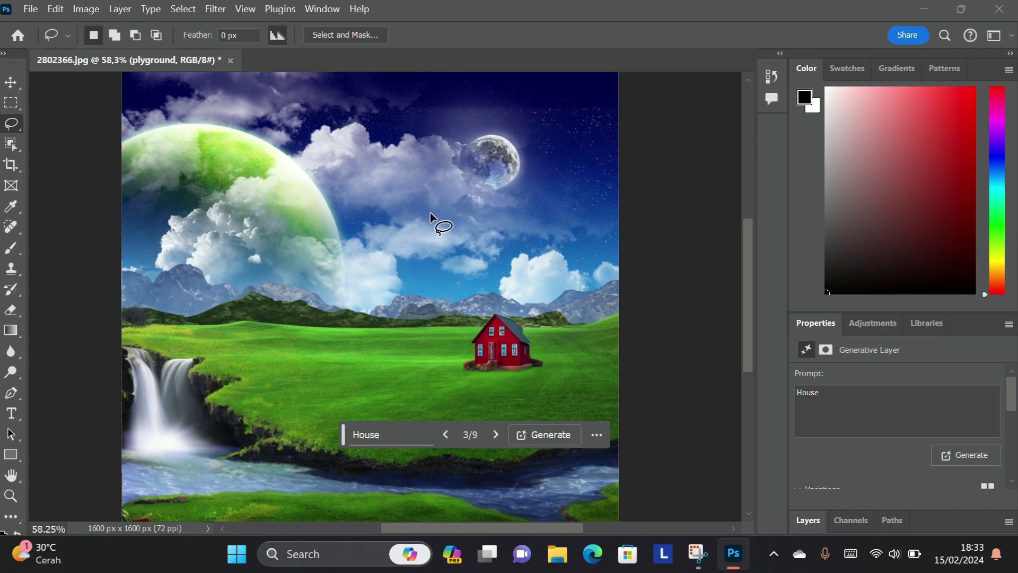
Lasso around the moon and generative-fill 'sun', choosing the round glowing variation 3/3
drag(532, 139, 522, 184)
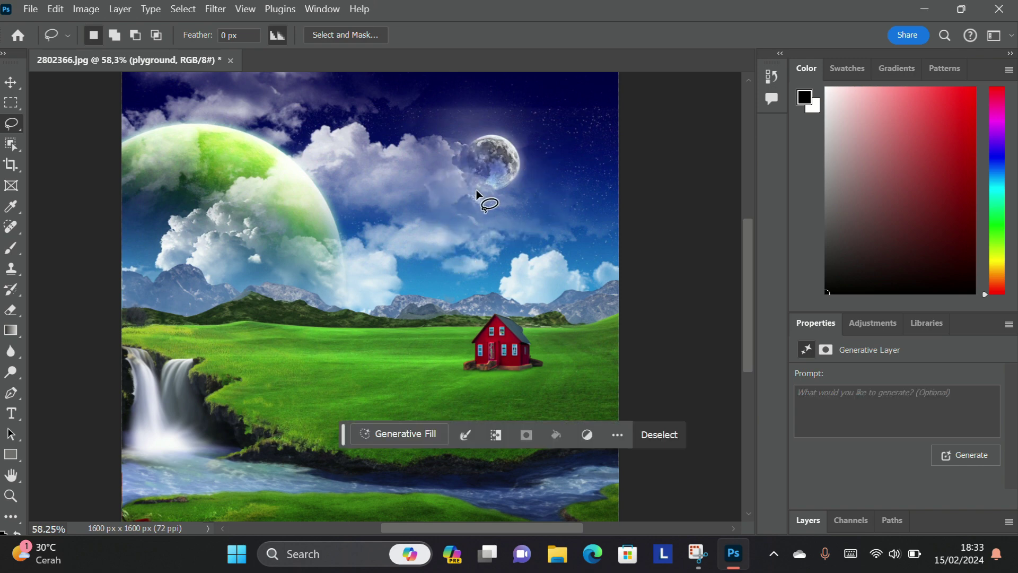
drag(523, 124, 412, 148)
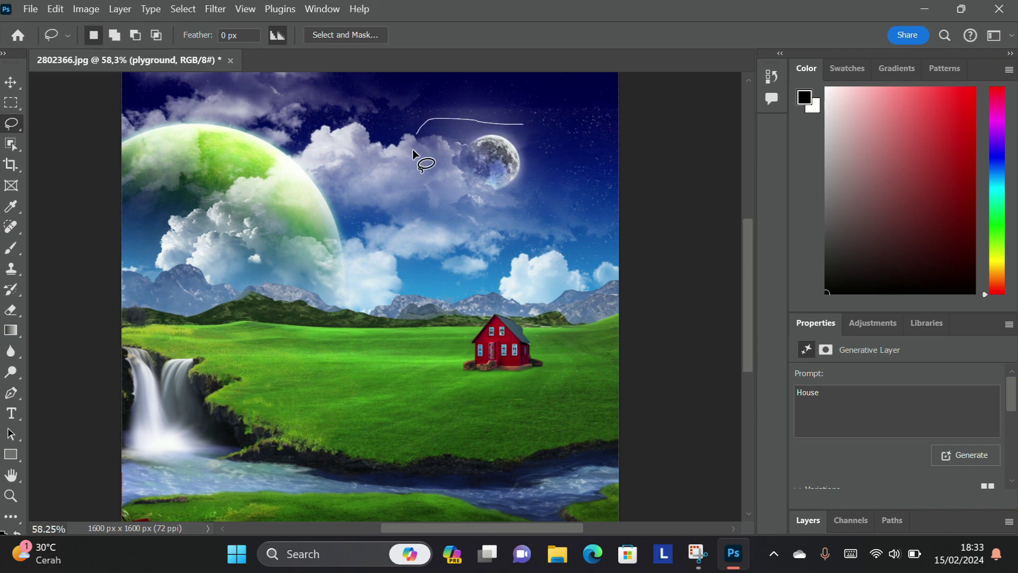
mouse_move(526, 209)
mouse_down()
mouse_move(533, 135)
mouse_move(431, 164)
mouse_up()
click(560, 155)
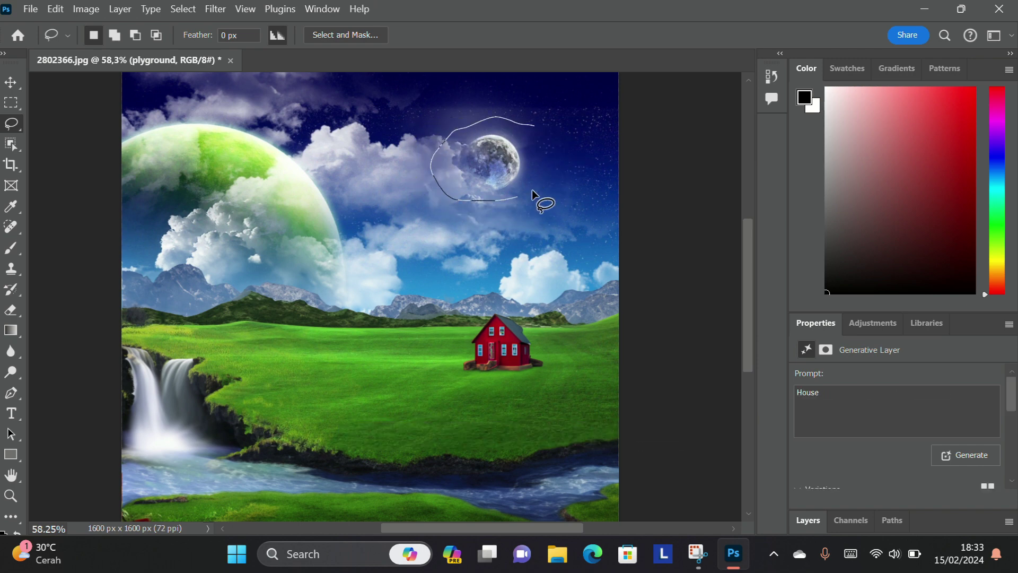
drag(532, 189, 535, 127)
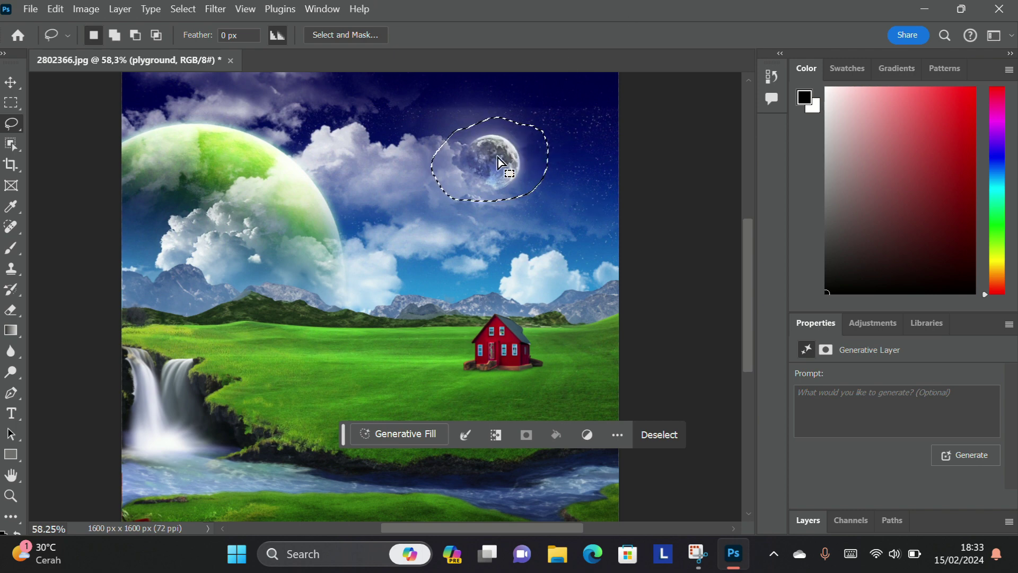
click(408, 433)
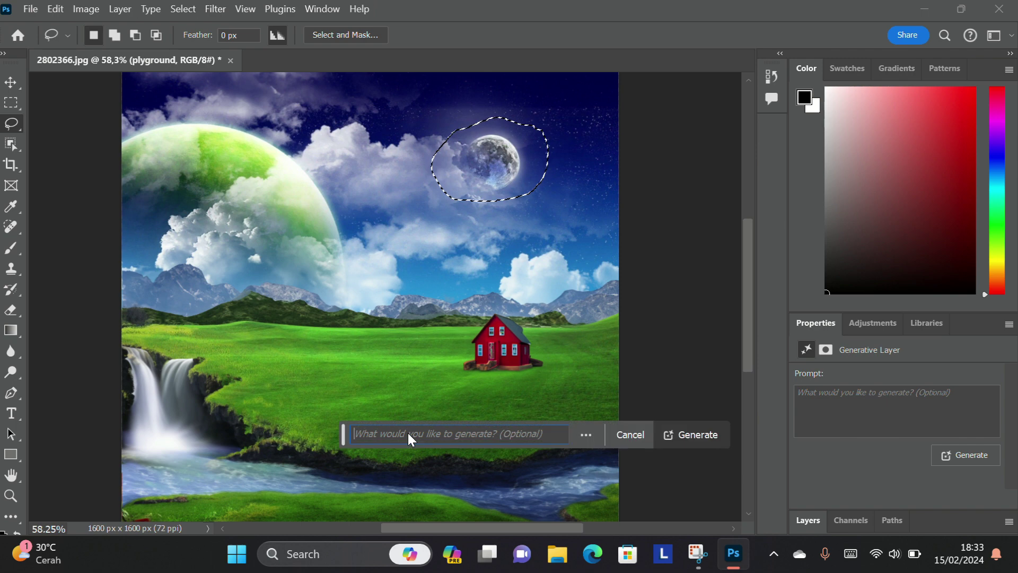
text(sun)
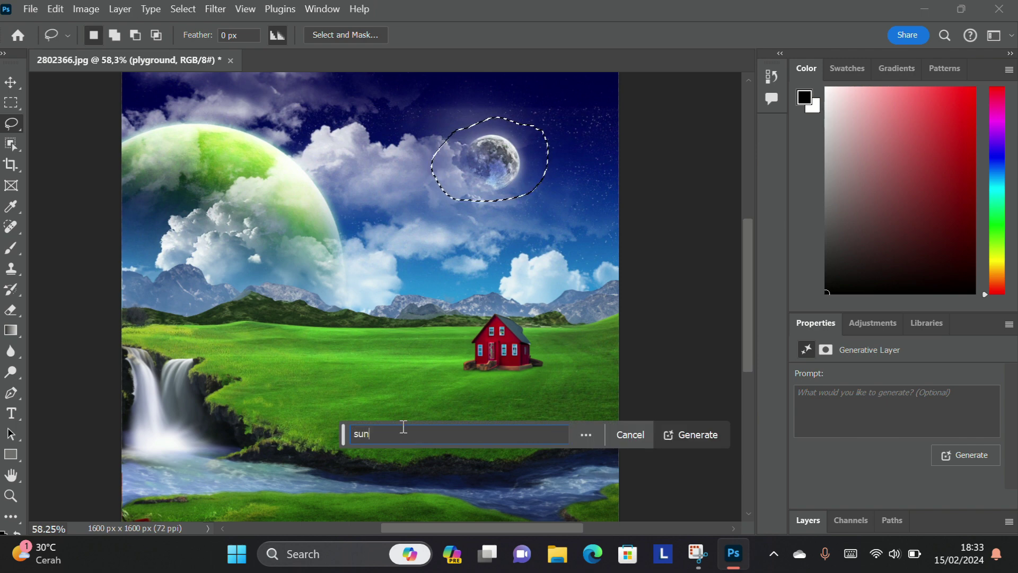
click(684, 435)
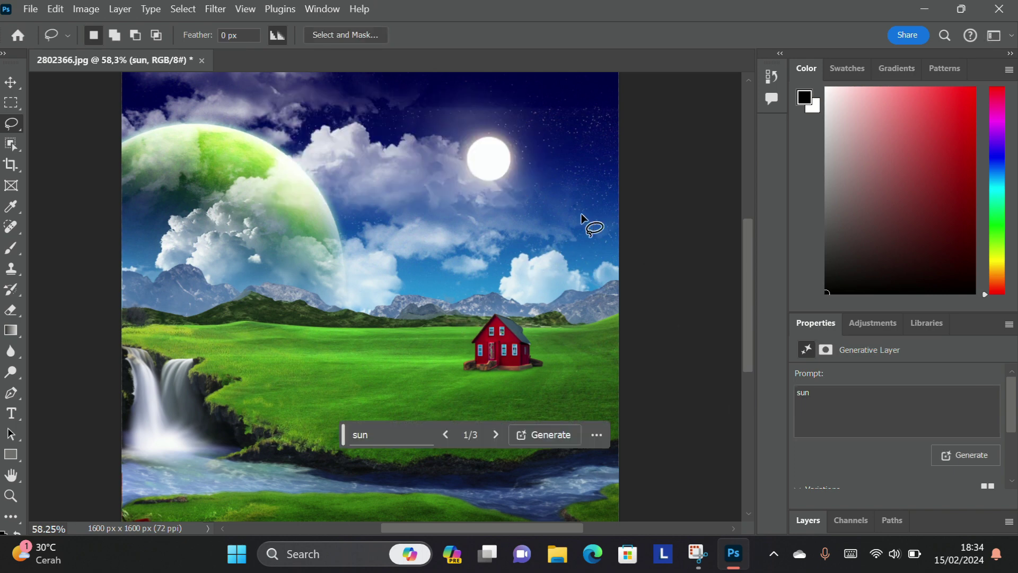
click(497, 435)
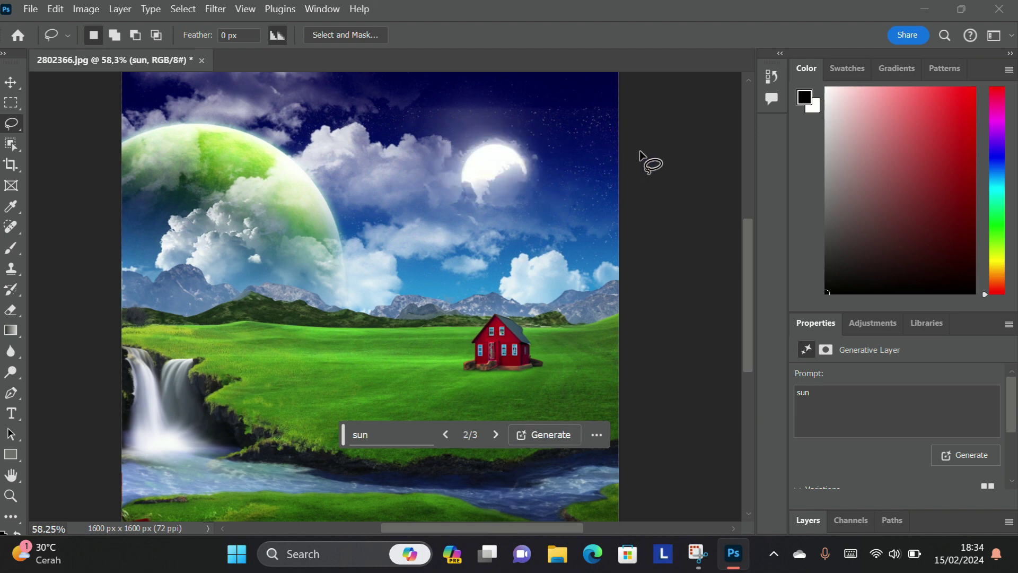
click(496, 434)
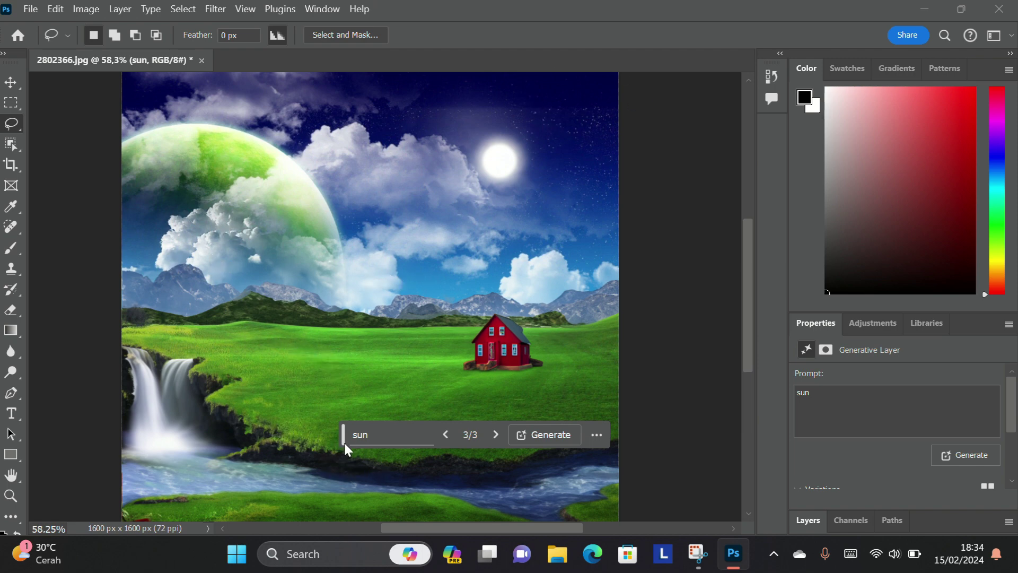
Move the generation bar lower, clear its prompt text, and open then close its options menu
mouse_move(343, 441)
mouse_down()
mouse_move(323, 500)
mouse_move(322, 492)
mouse_up()
click(342, 492)
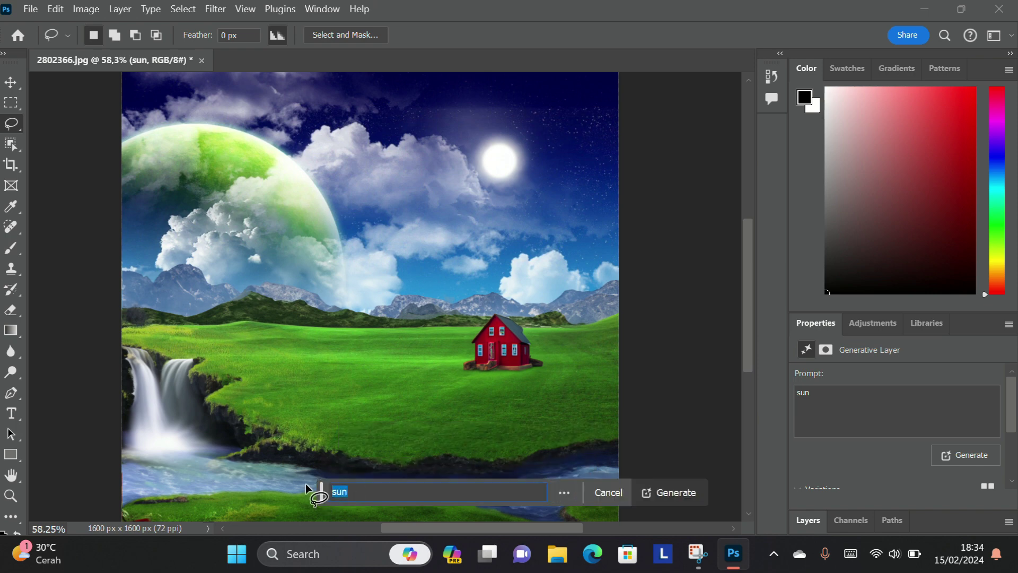
key(BackSpace)
click(564, 493)
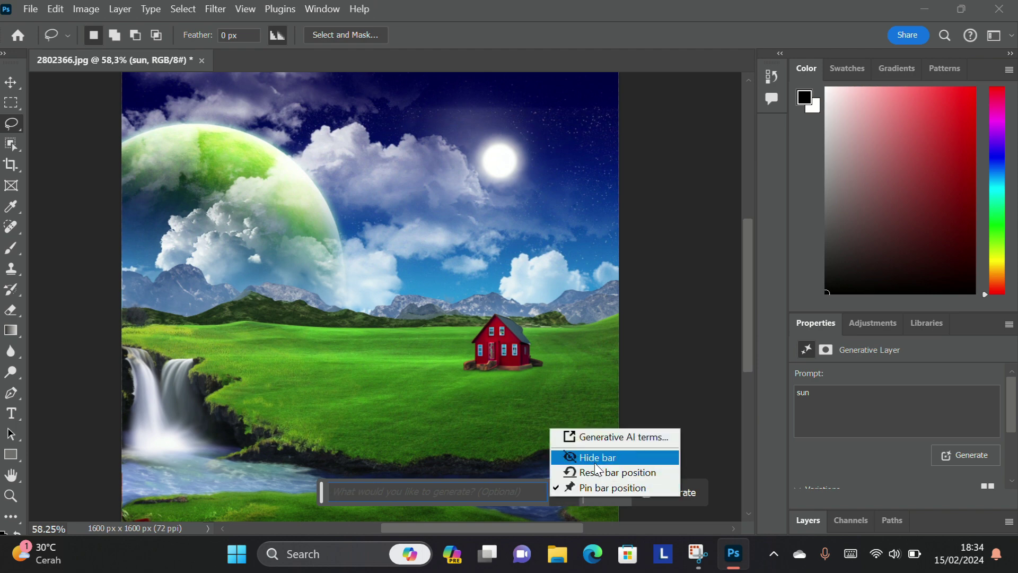
click(692, 331)
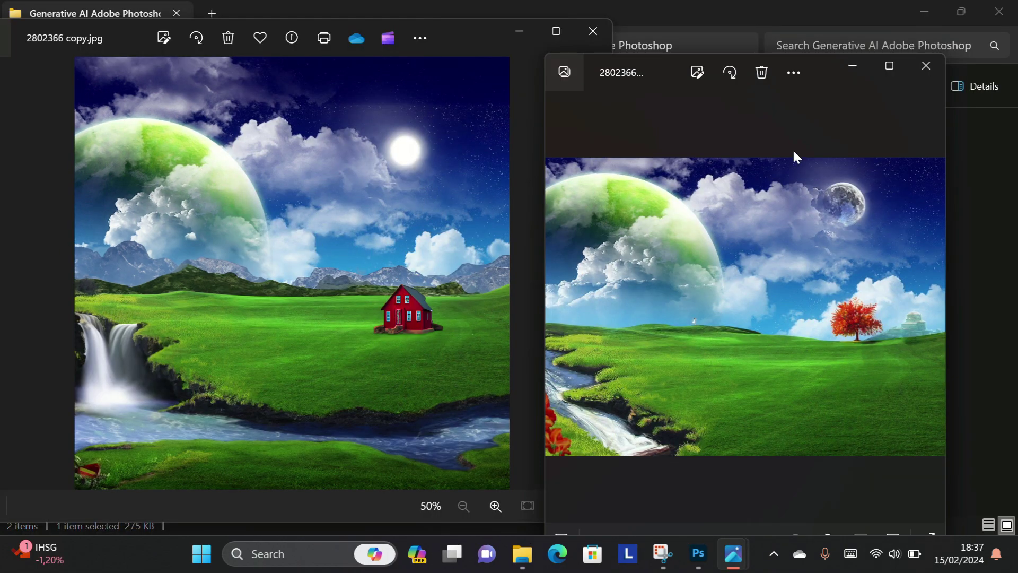
Drag the original 2802366 image window up beside the edited copy for comparison
drag(818, 53, 813, 6)
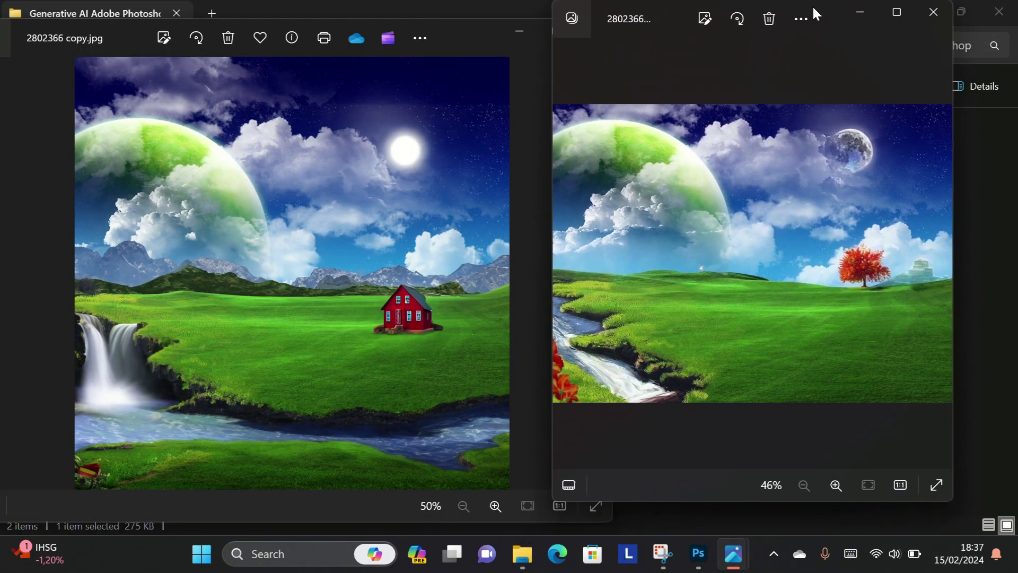